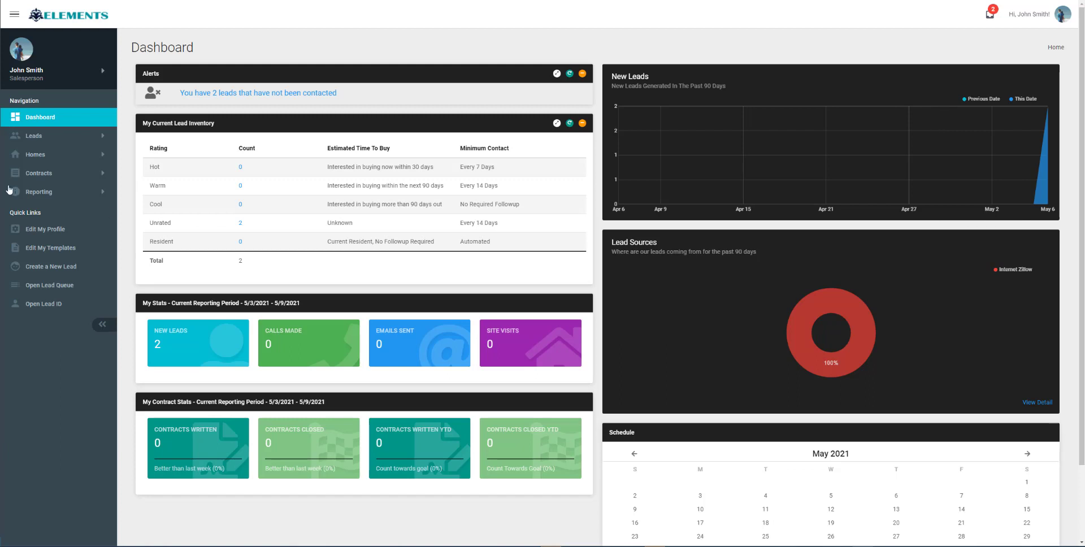
- Open the first lead listed in the lead queue for editing
left_click(34, 139)
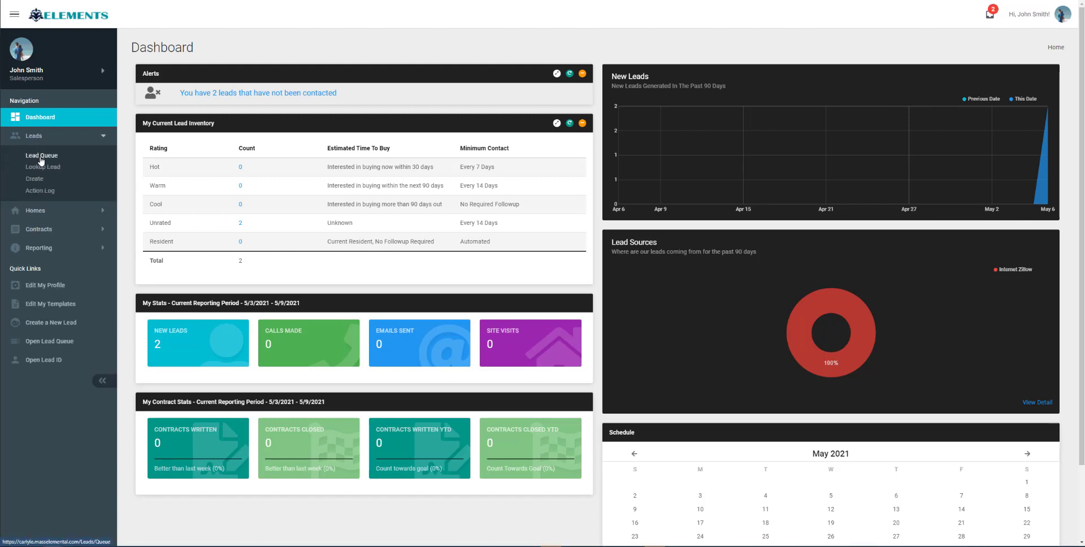
left_click(41, 157)
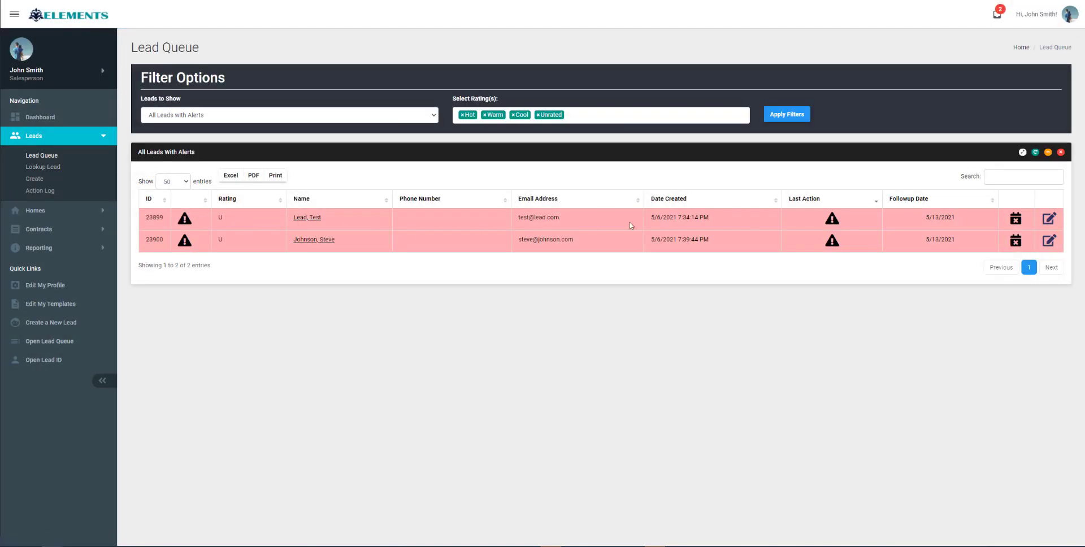
left_click(1049, 222)
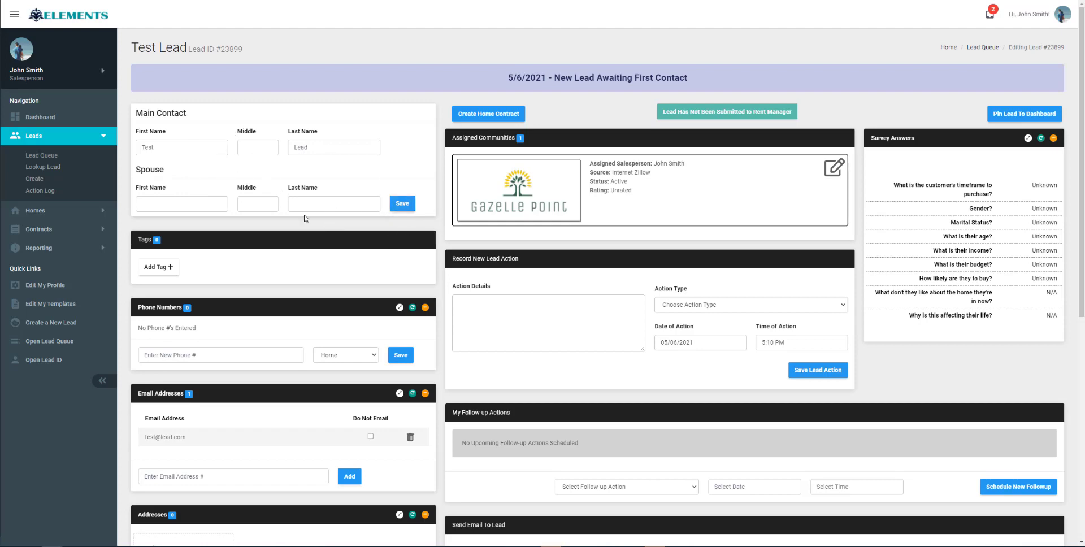
- Apply the Tennis and Golf tags to the lead, save them, and remove the Golf tag again
scroll(235, 210, "down", 3)
scroll(235, 211, "up", 2)
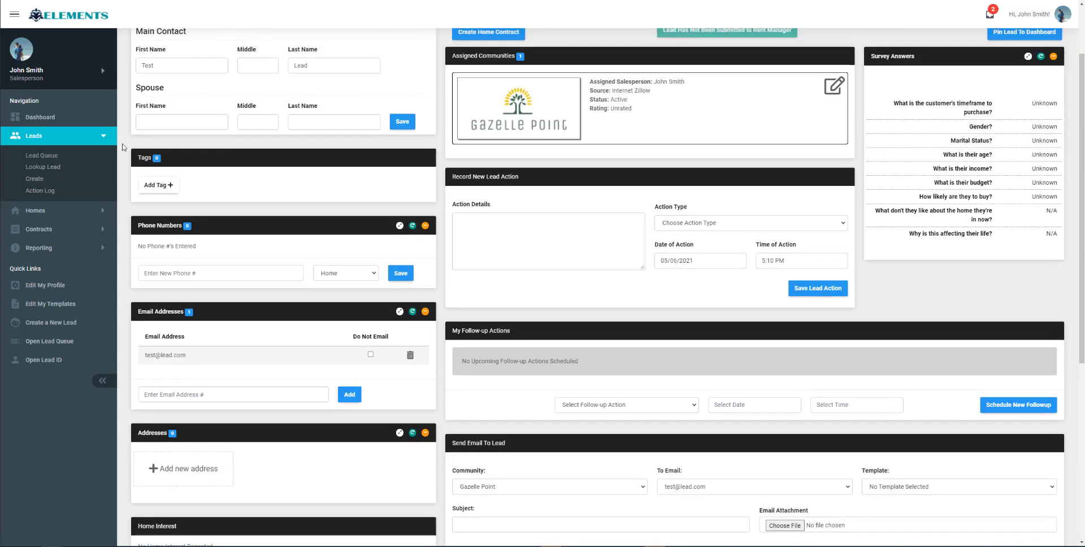
left_click(158, 185)
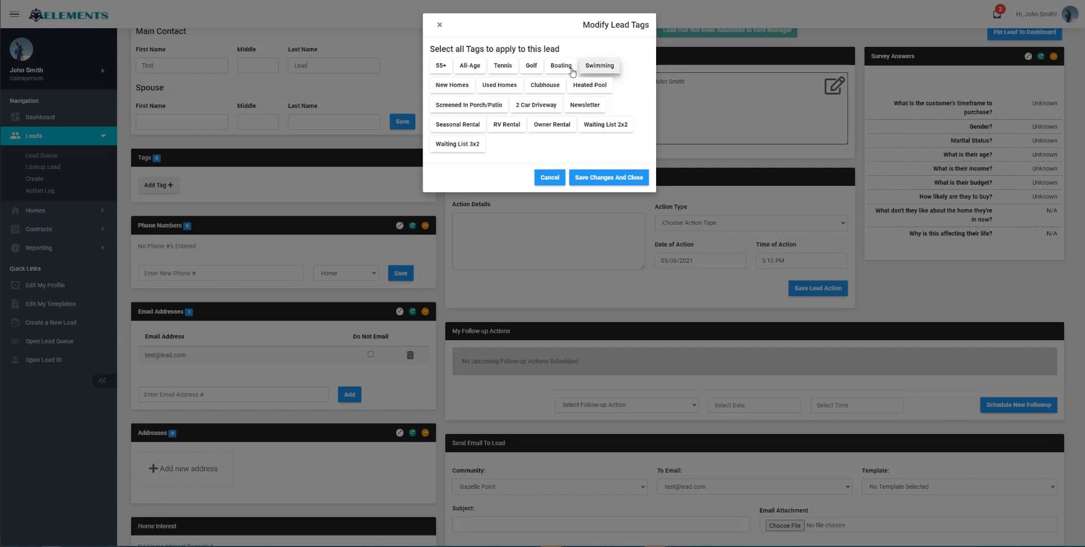
left_click(511, 66)
left_click(524, 68)
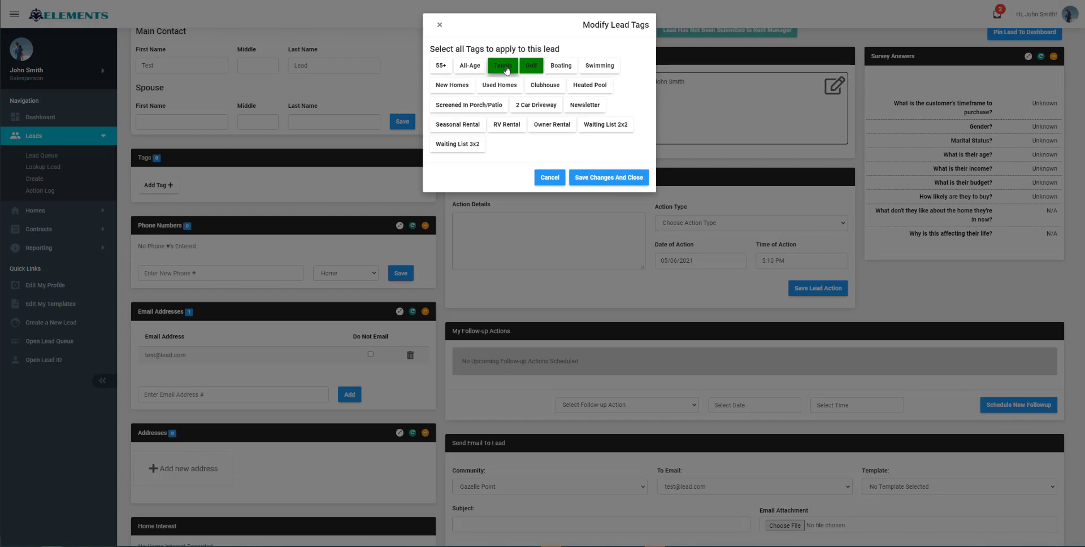
left_click(613, 179)
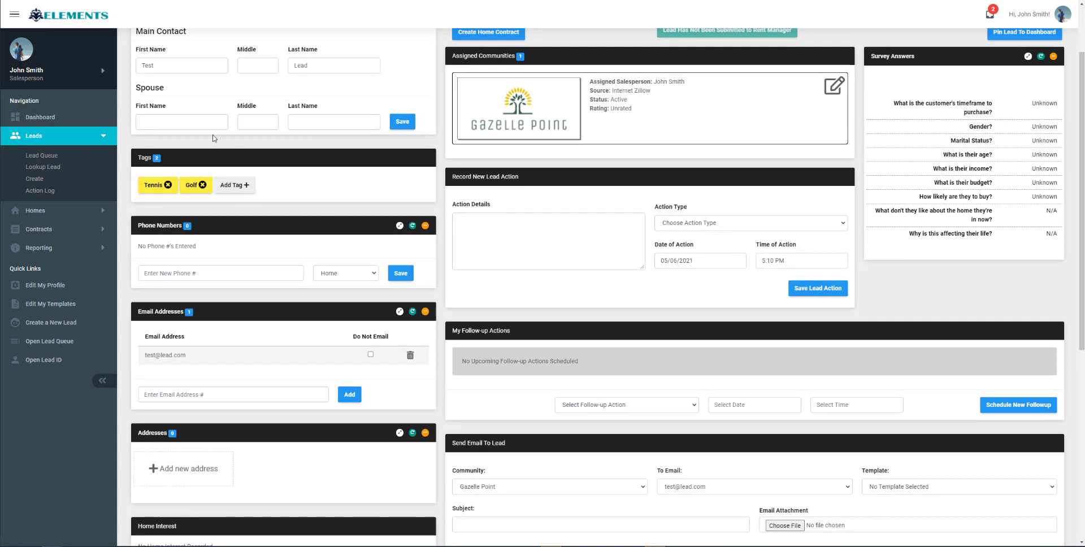
left_click(203, 185)
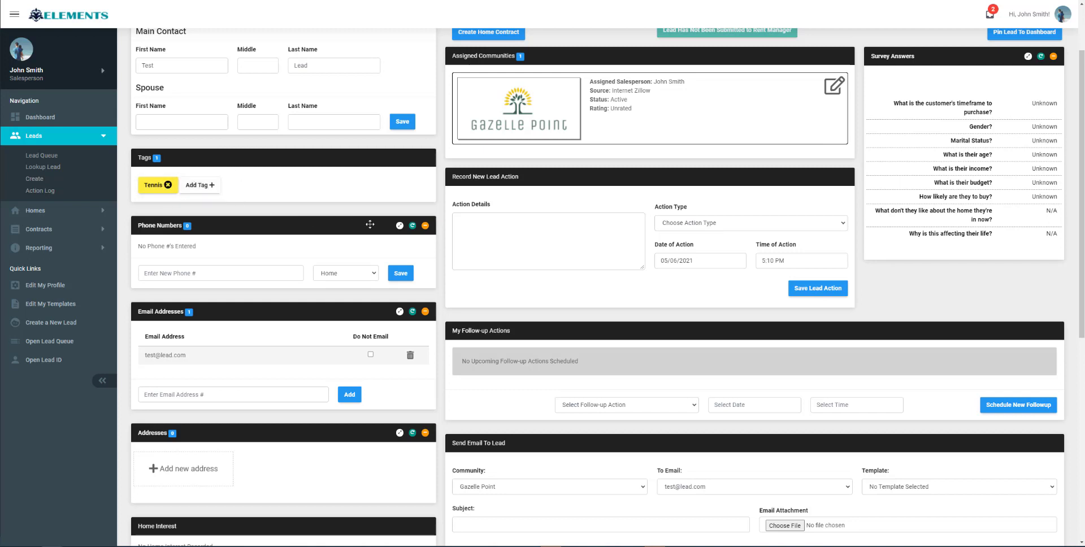
- Add the lead's home phone number and switch its Do Not Call setting on and back off
left_click(255, 274)
type("111222")
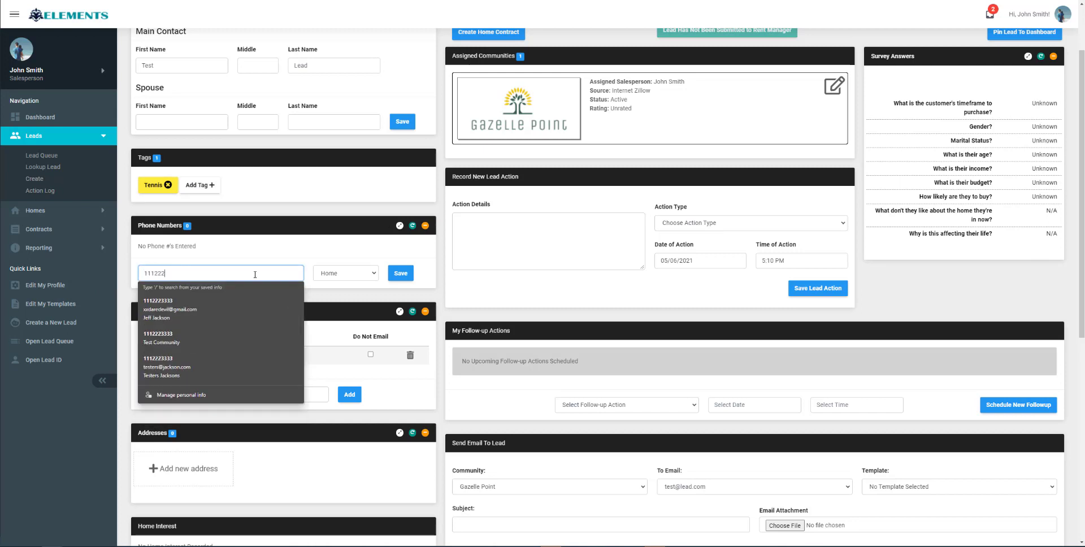
type("3333")
left_click(400, 273)
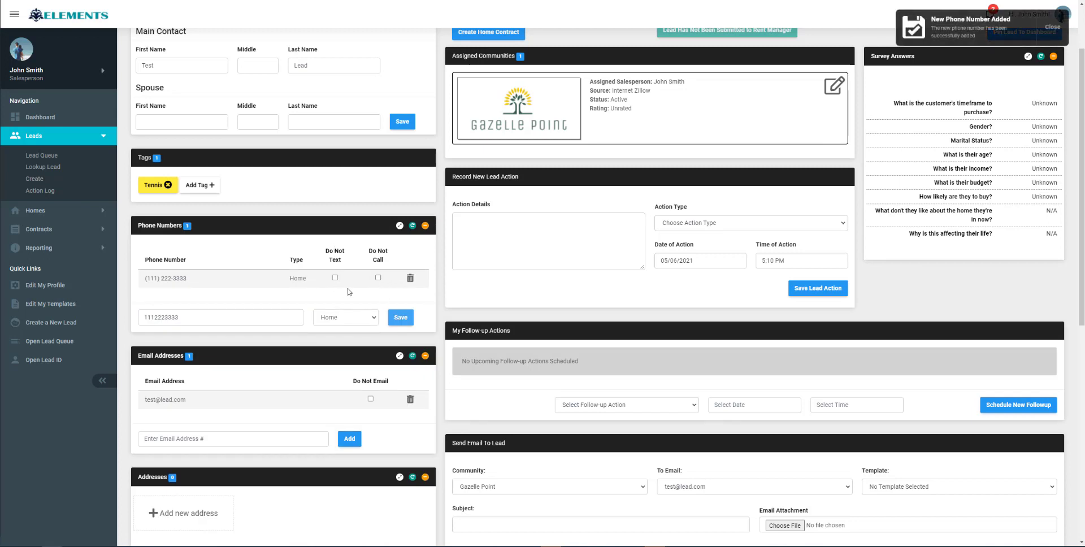
left_click(378, 278)
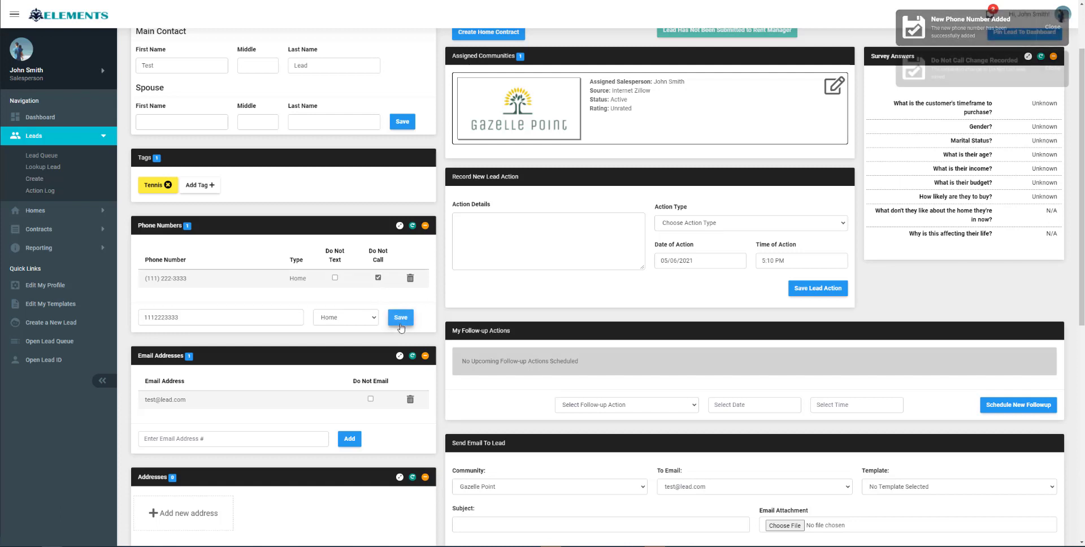
left_click(378, 277)
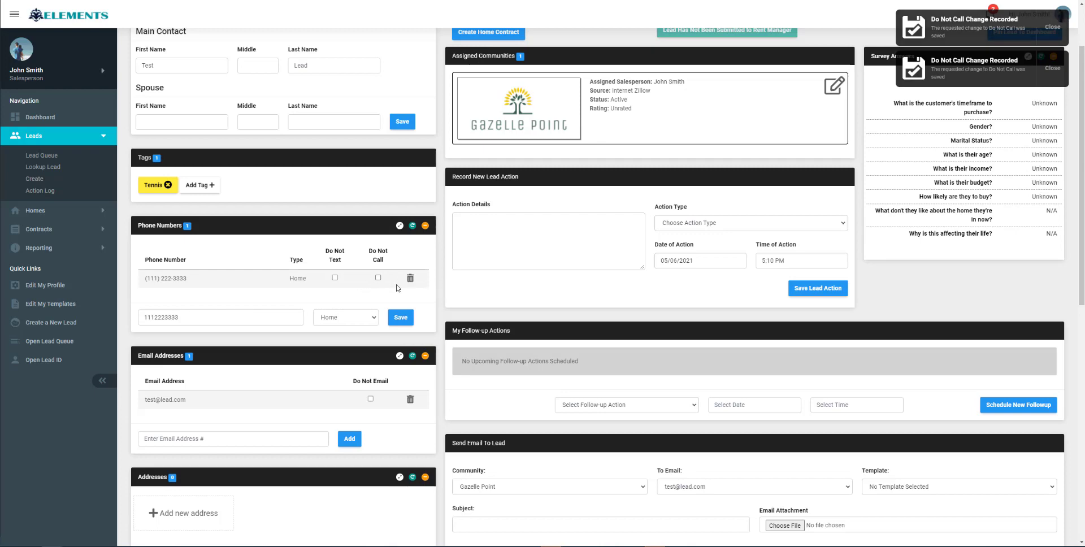
- View the new address form for the lead and close it without saving
scroll(208, 277, "down", 4)
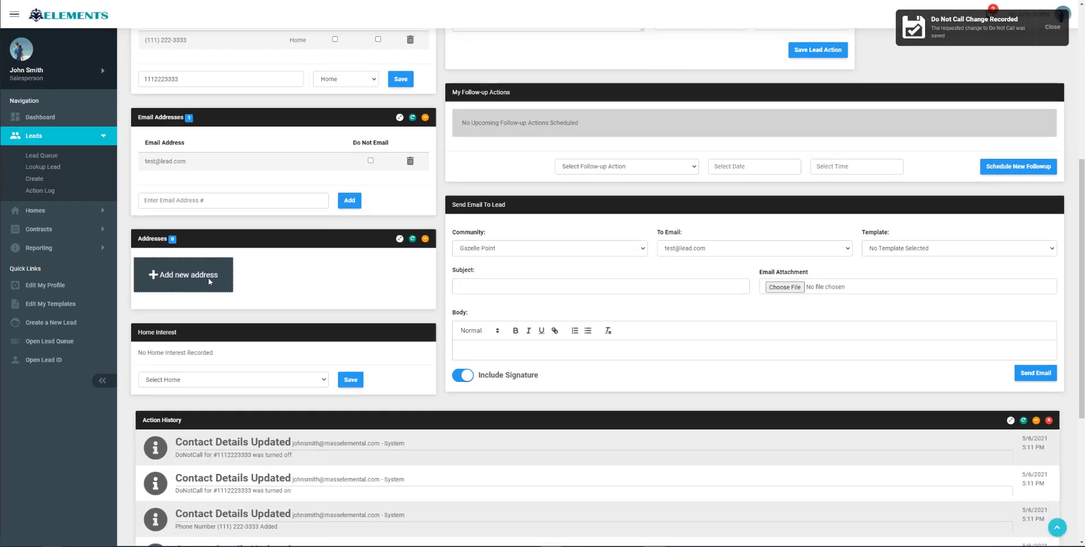
scroll(151, 226, "up", 1)
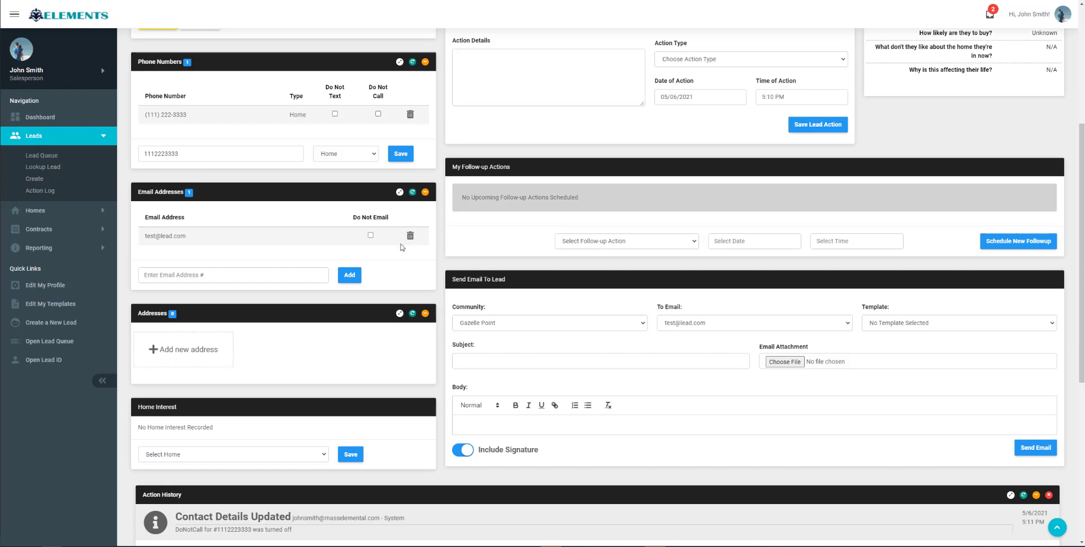
scroll(394, 305, "down", 3)
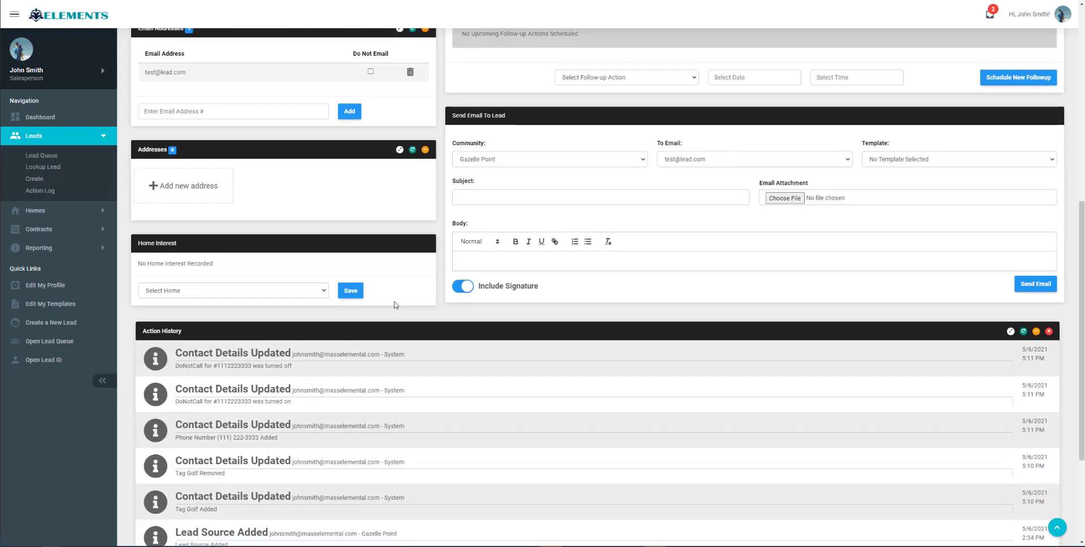
left_click(220, 193)
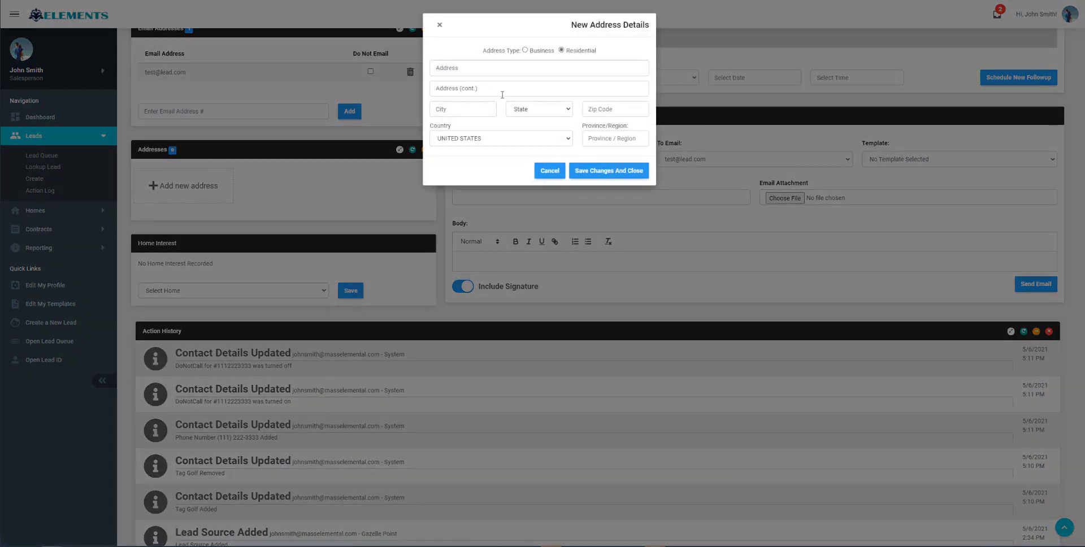
left_click(552, 170)
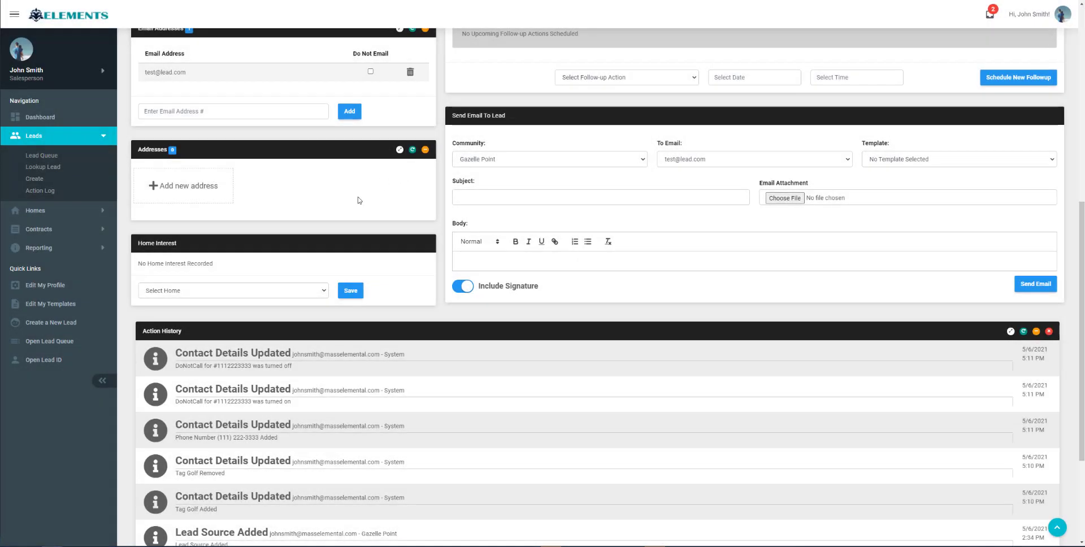
- Check which homes can be chosen in the lead's Home Interest section
scroll(358, 201, "down", 1)
scroll(346, 236, "down", 1)
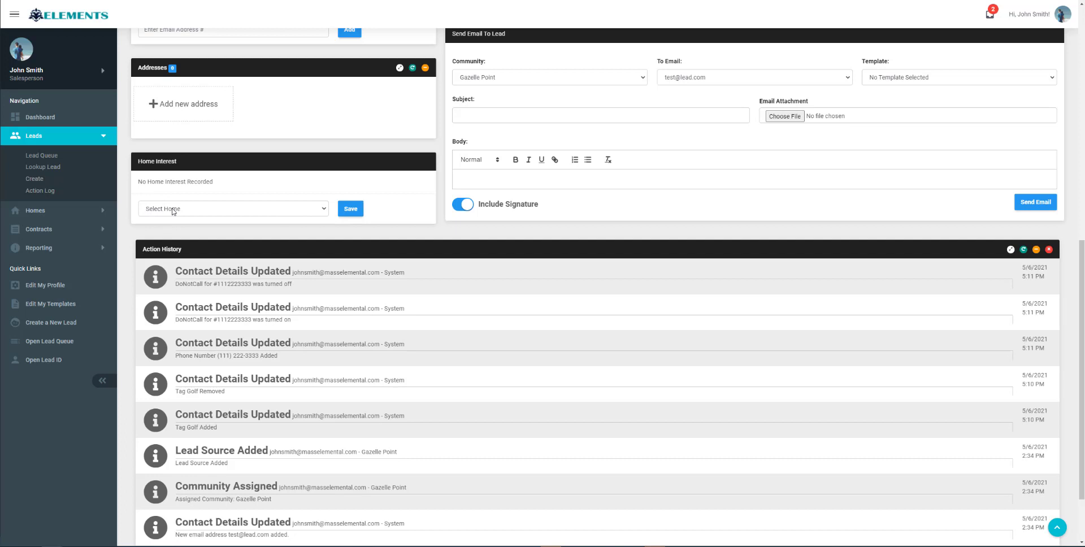
left_click(213, 214)
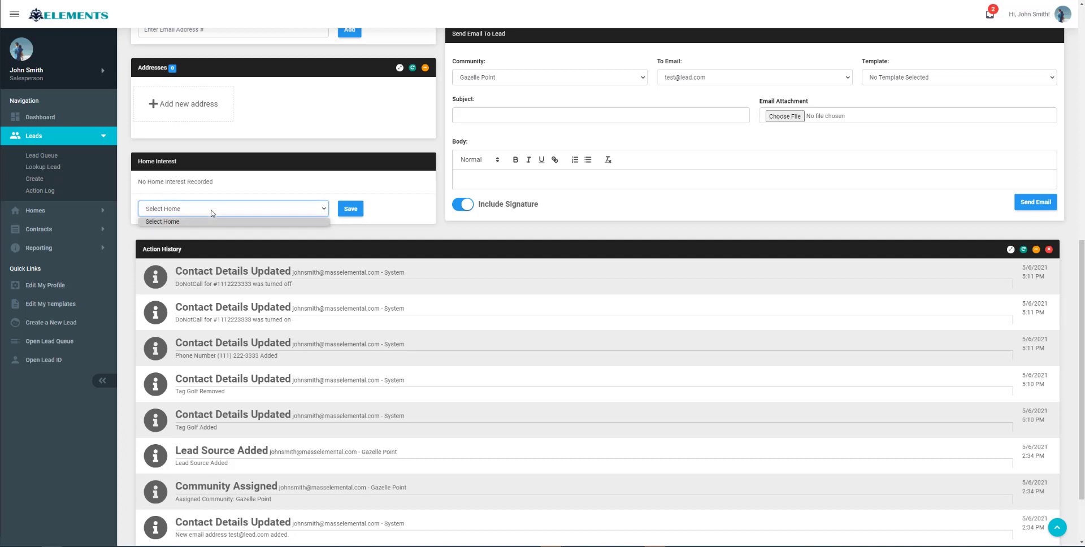
left_click(274, 189)
- Examine the salesperson, lead status, rating, source and source detail options in the Gazelle Point community assignment
scroll(587, 246, "up", 9)
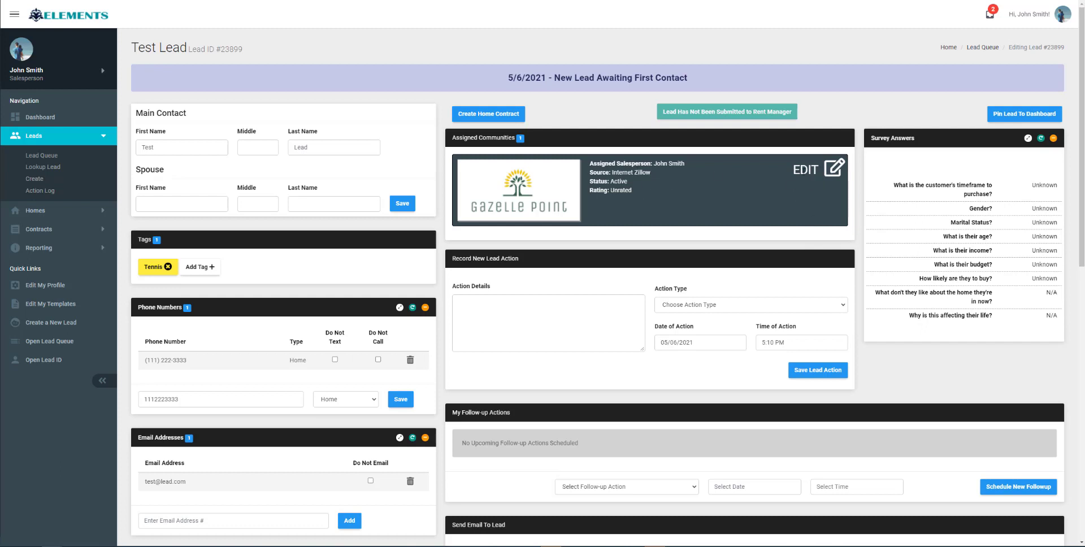
left_click(684, 183)
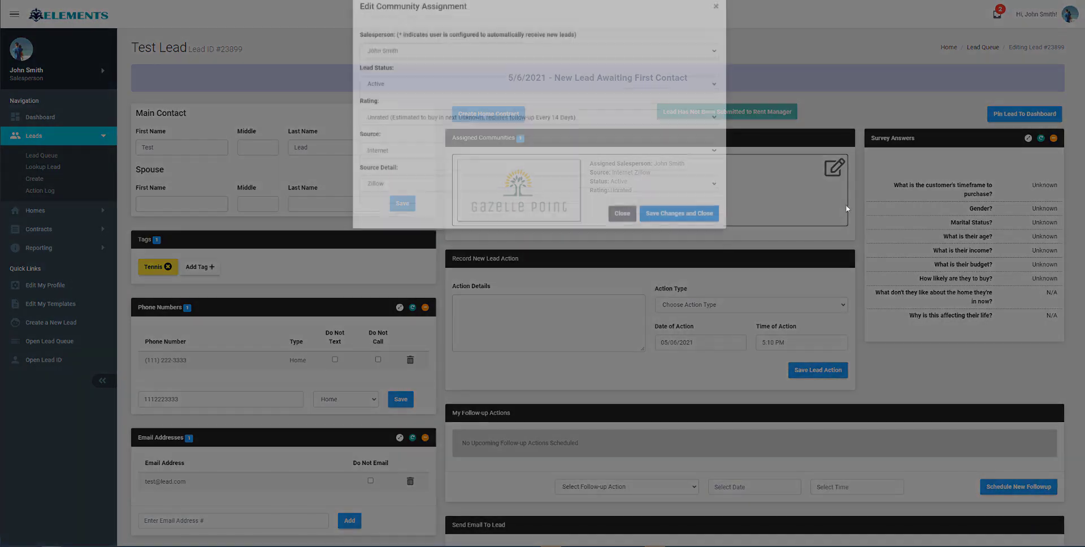
left_click(393, 70)
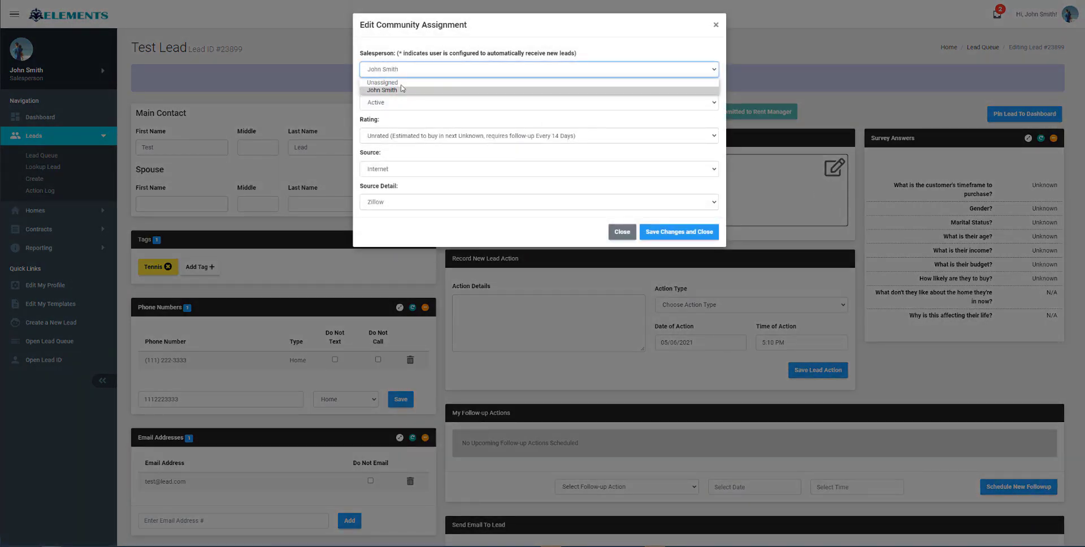
left_click(418, 73)
left_click(404, 103)
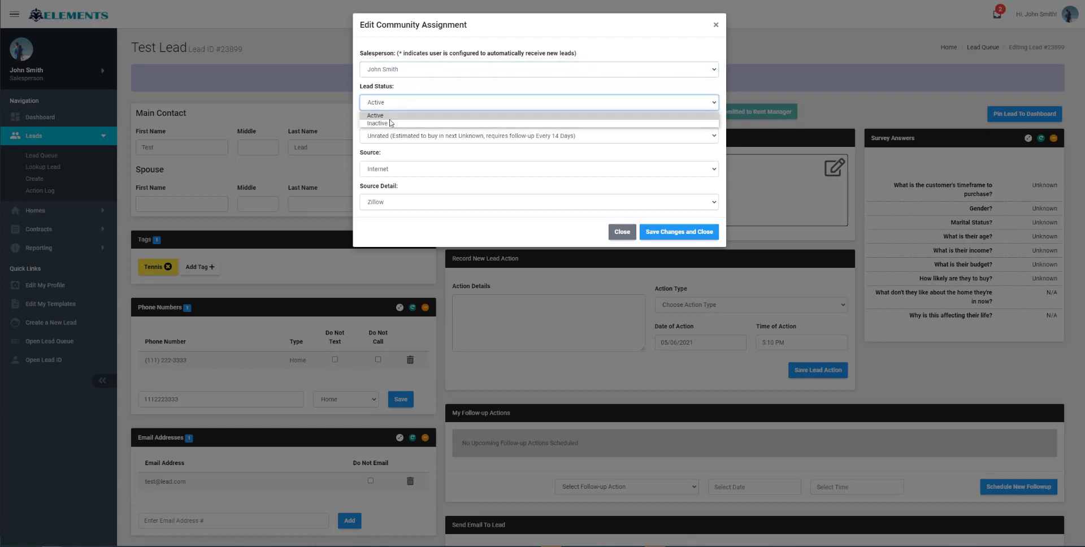
left_click(414, 93)
left_click(393, 139)
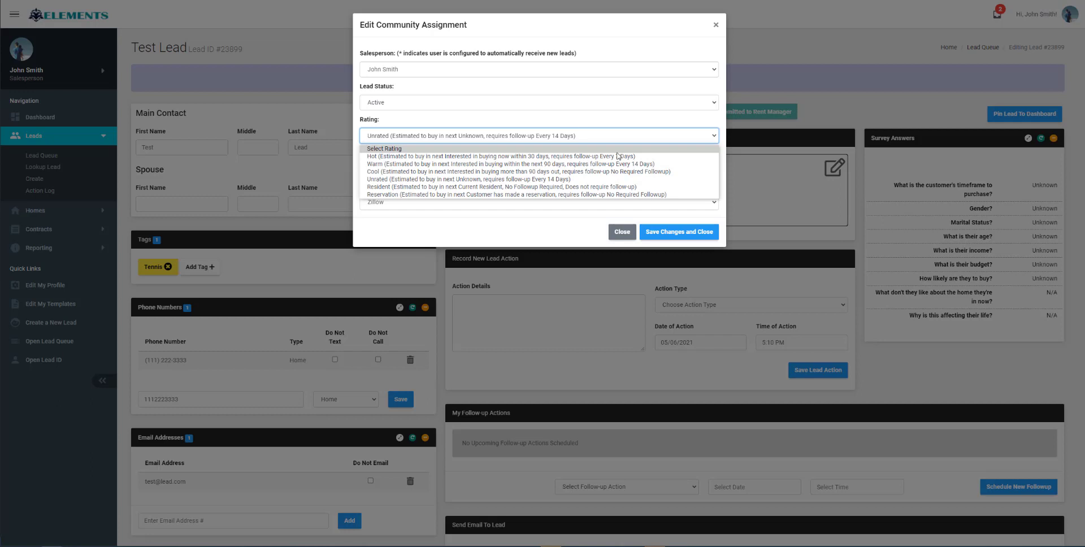
left_click(644, 119)
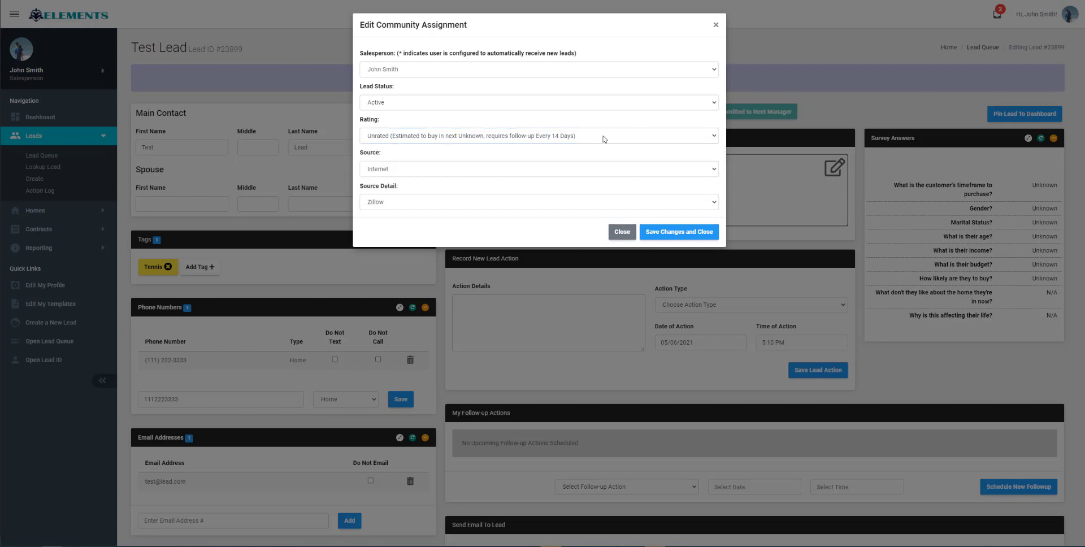
left_click(388, 171)
left_click(417, 155)
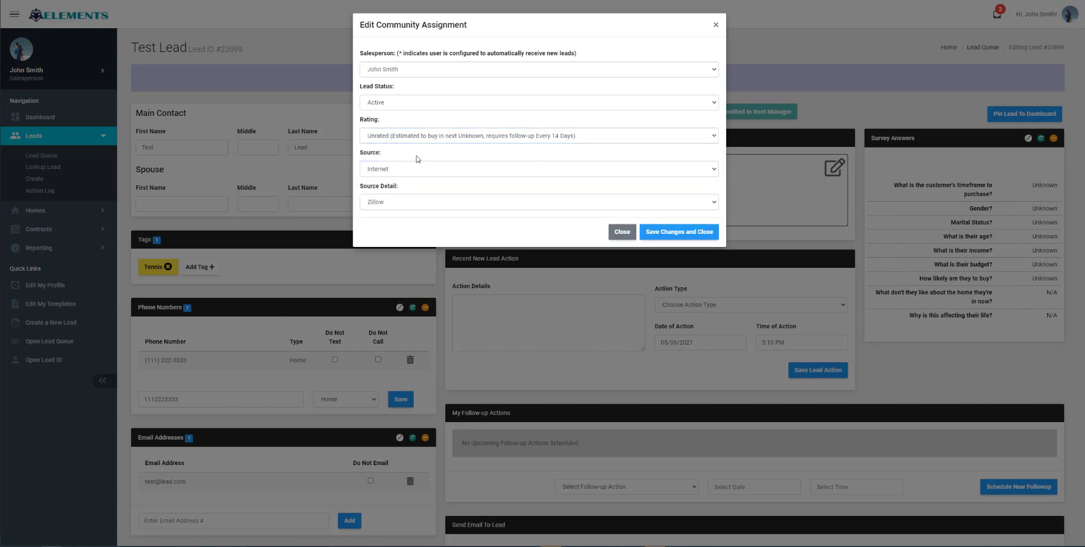
left_click(411, 203)
left_click(465, 188)
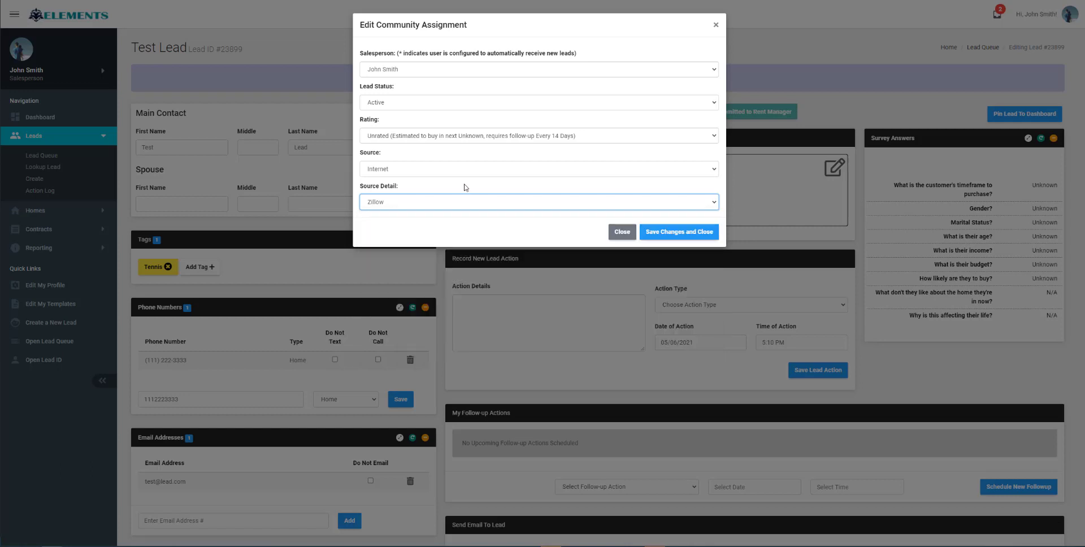
- Set the lead status to Inactive, examine the inactivation reasons, and close the community assignment without saving
left_click(396, 103)
left_click(389, 123)
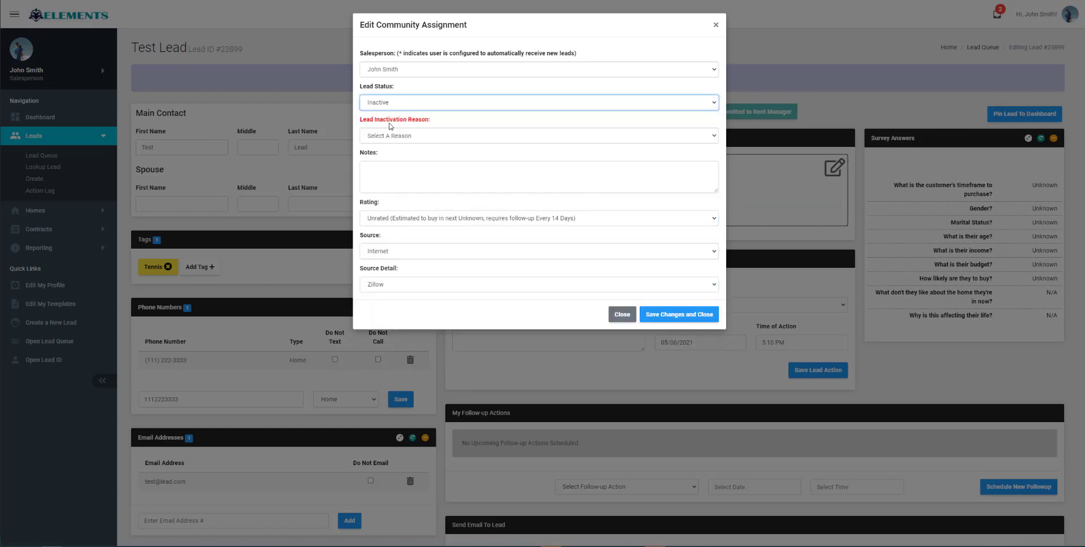
left_click(426, 137)
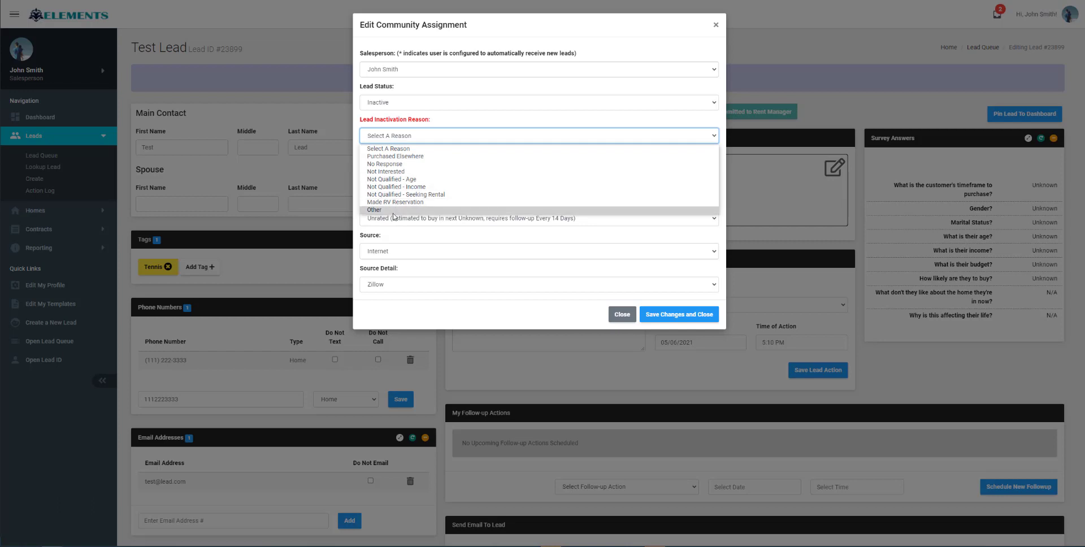
left_click(448, 125)
left_click(621, 314)
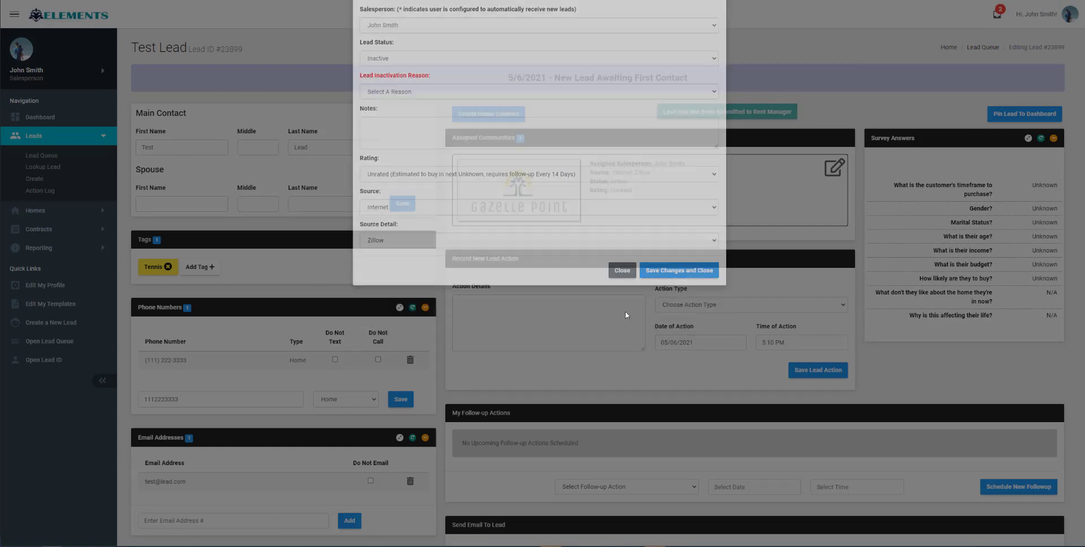
- Record a Called Customer action with the details "Called customer" and check the lead's action history
scroll(768, 191, "down", 2)
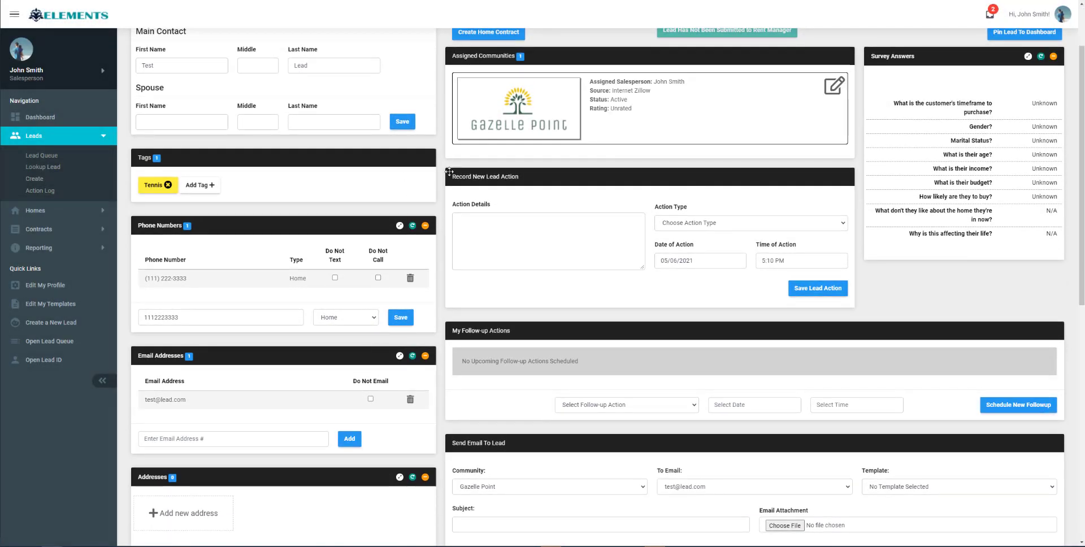
left_click(688, 224)
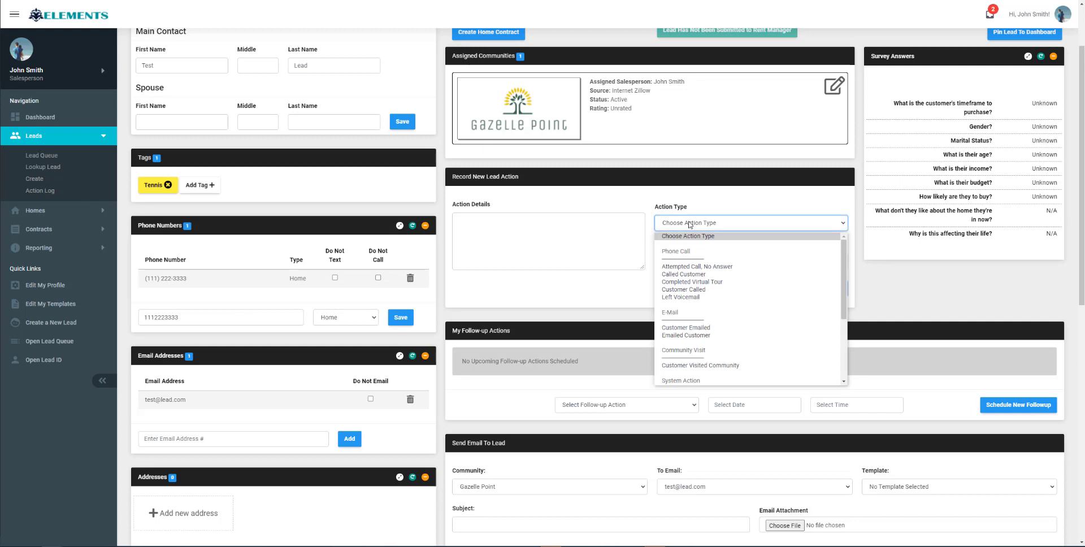
left_click(685, 275)
left_click(562, 237)
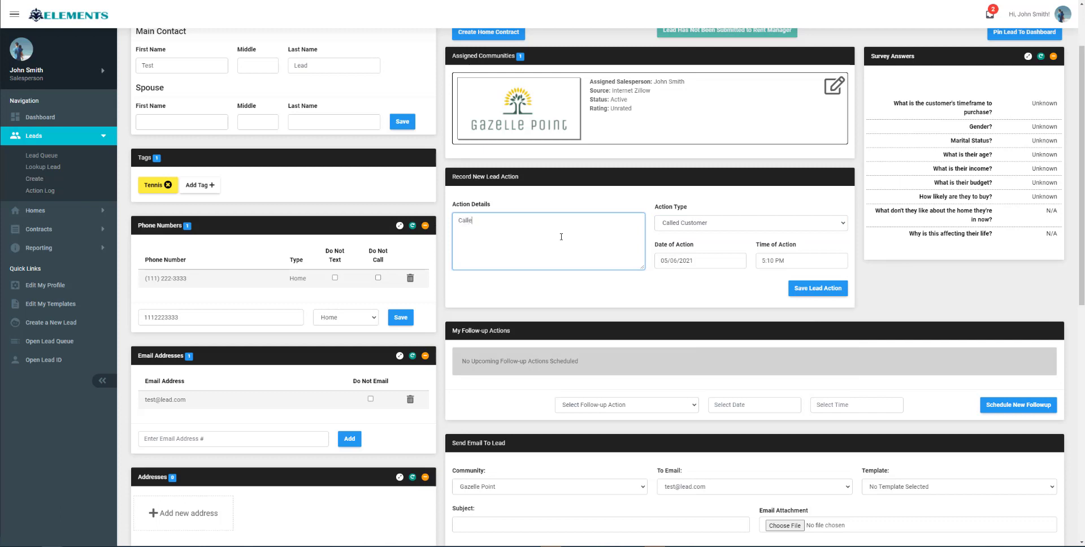
type("Called customer")
left_click(817, 289)
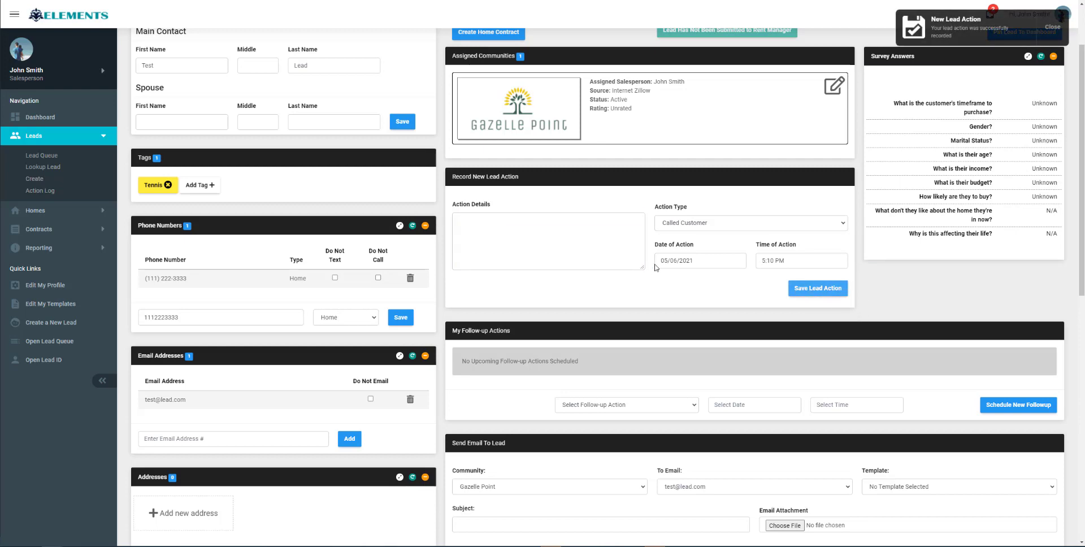
scroll(655, 265, "down", 4)
scroll(655, 265, "down", 3)
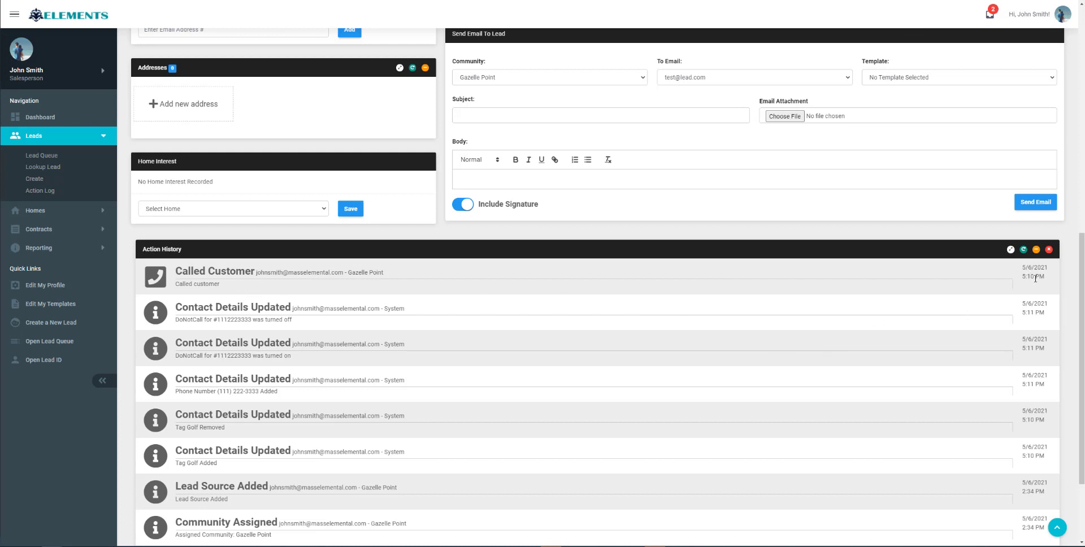
- Review the details of the newest Called Customer entry in the Action History
left_click_drag(174, 284, 248, 287)
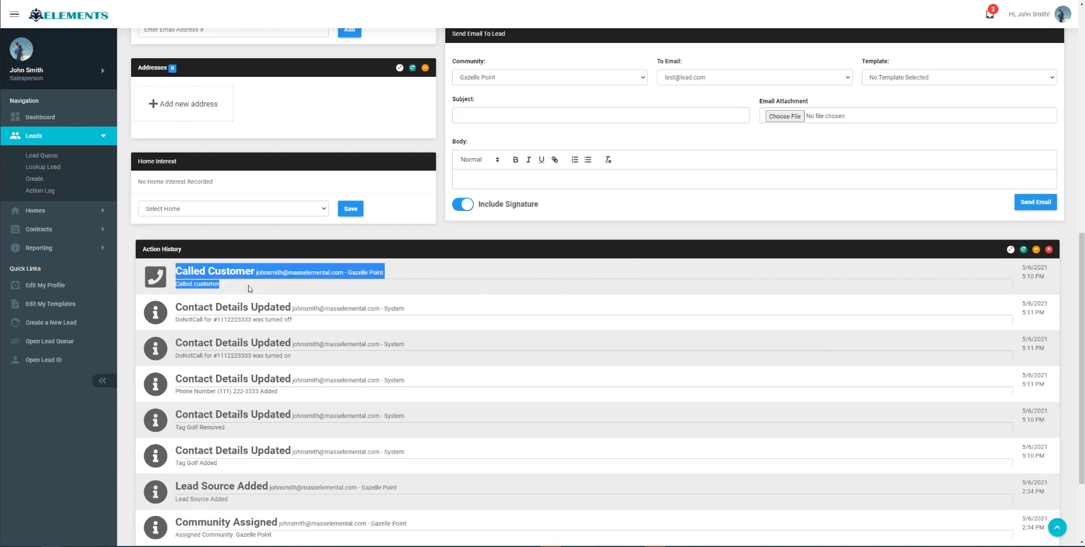
left_click(249, 287)
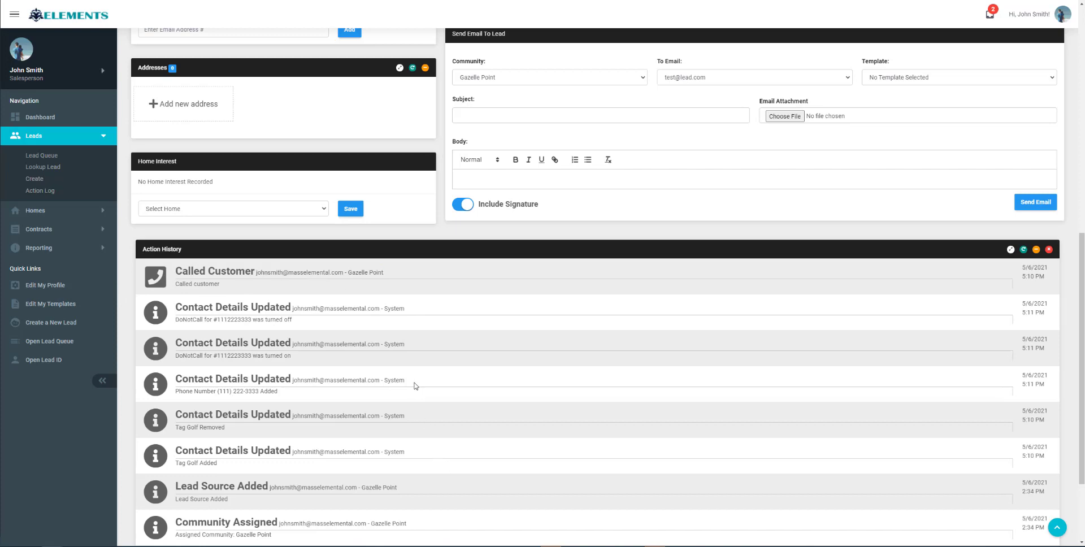
- Examine the questions and answer options in the lead's survey details, including gender and marital status, and close them without saving
scroll(450, 390, "up", 5)
scroll(450, 390, "up", 3)
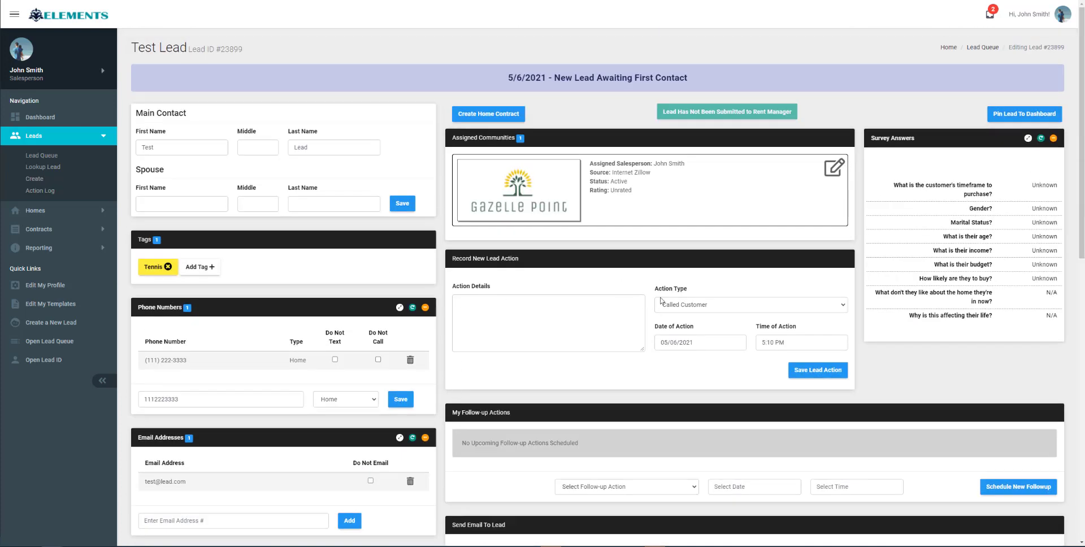
mouse_move(893, 165)
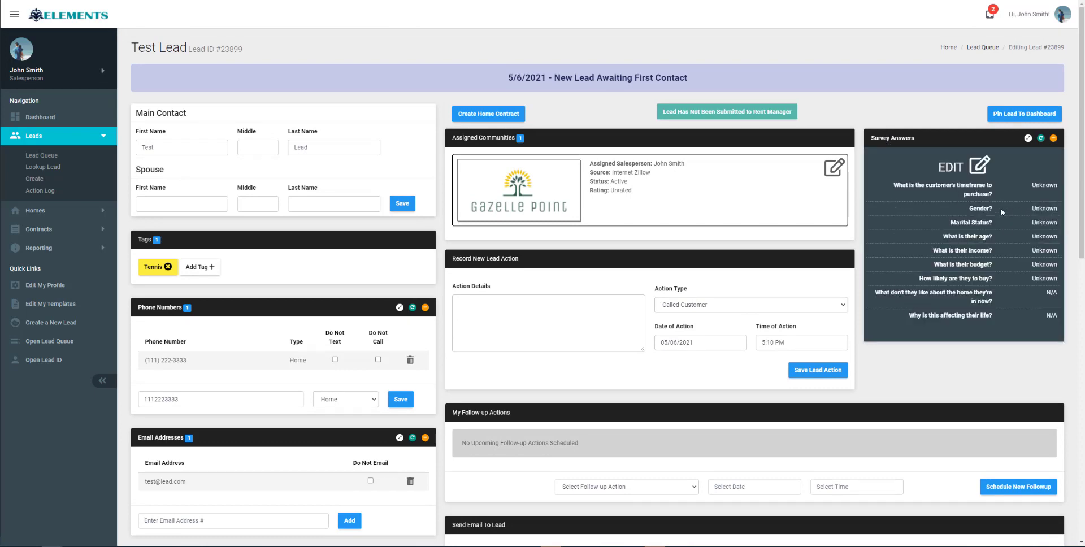
left_click(963, 165)
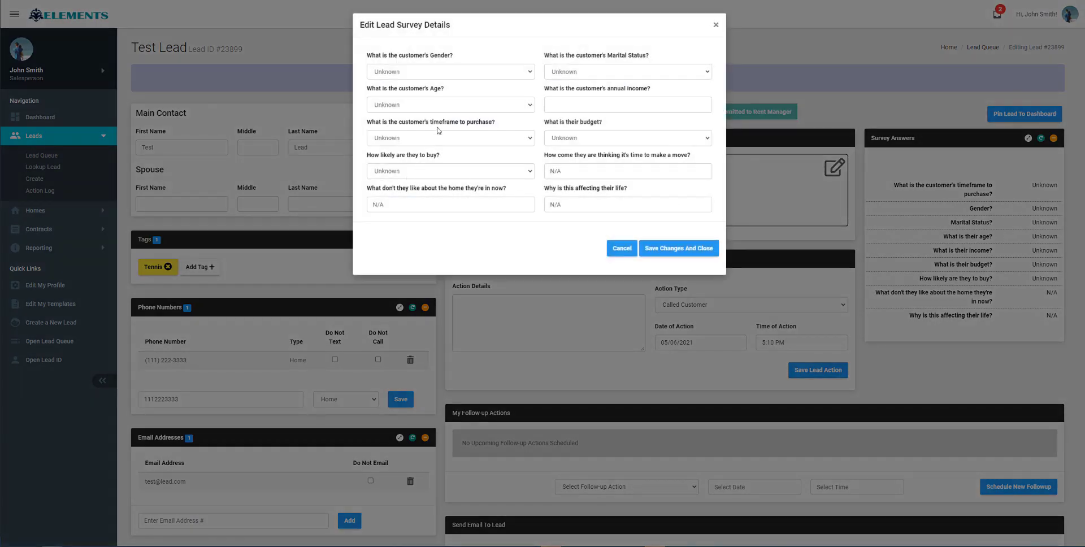
left_click(485, 73)
left_click(587, 72)
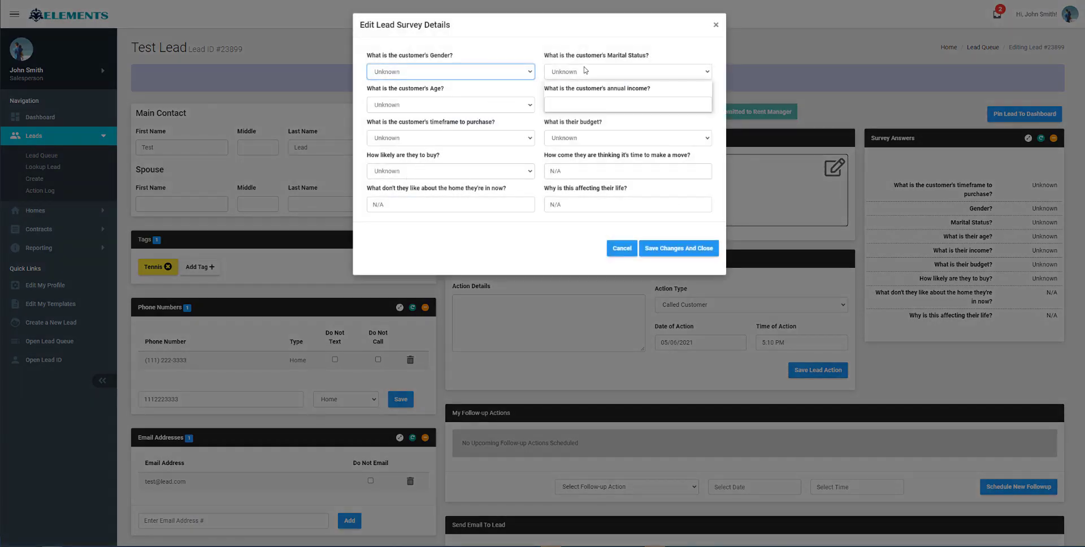
left_click(617, 248)
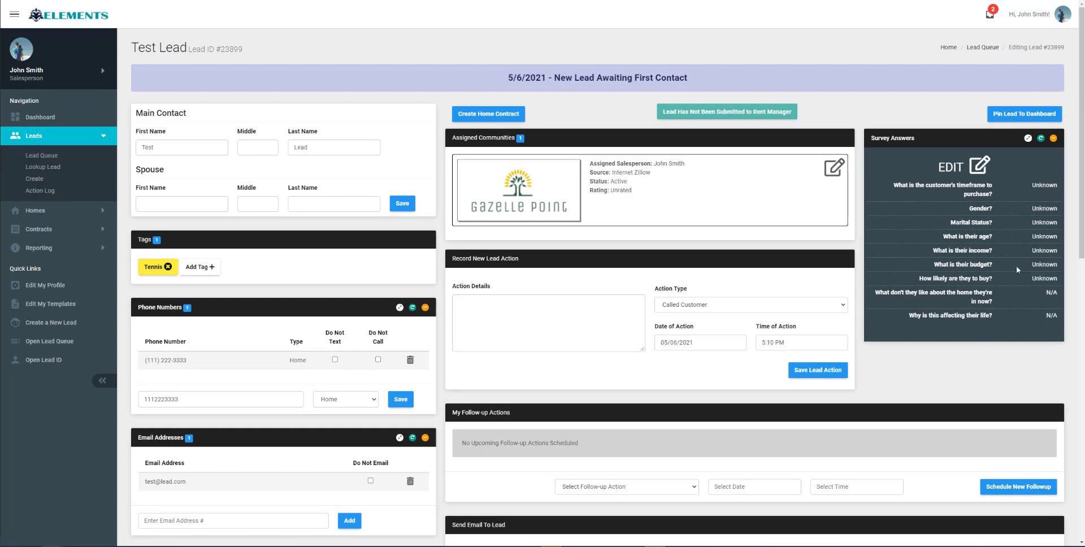
- Schedule a Call Customer follow-up for 05/06/2021 at 6:12 PM
scroll(966, 248, "down", 3)
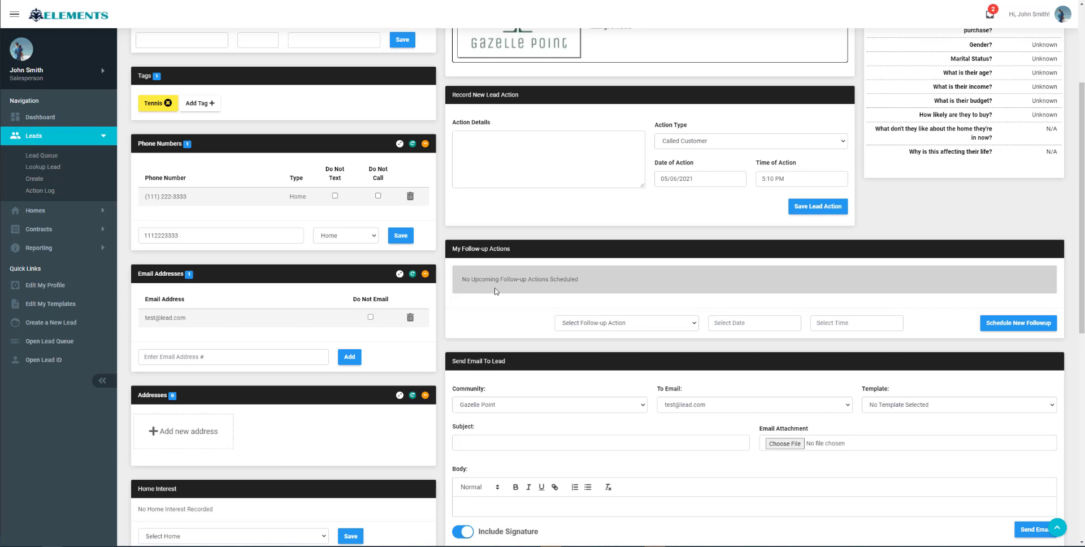
left_click(609, 326)
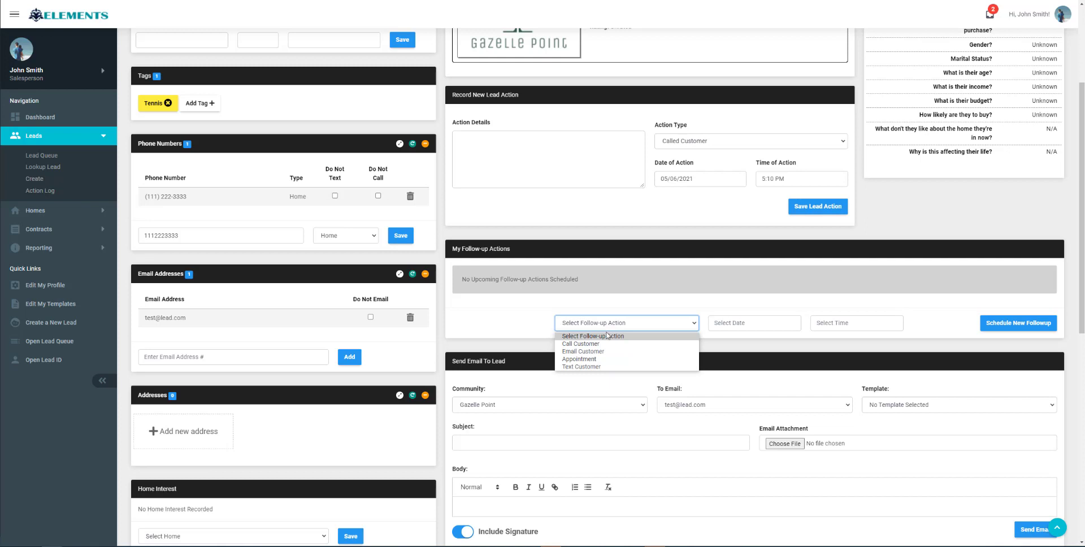
left_click(605, 343)
left_click(737, 328)
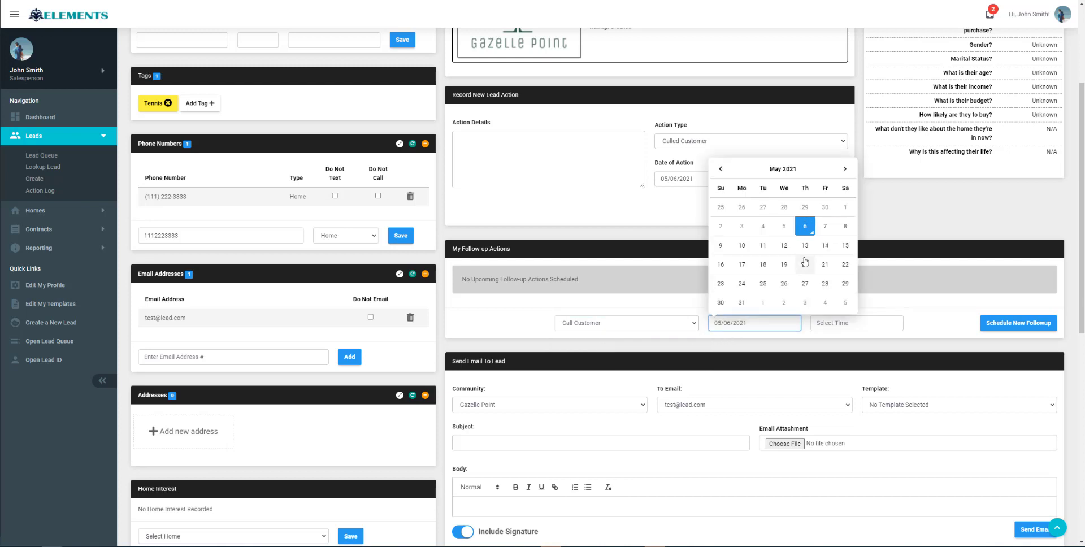
left_click(805, 229)
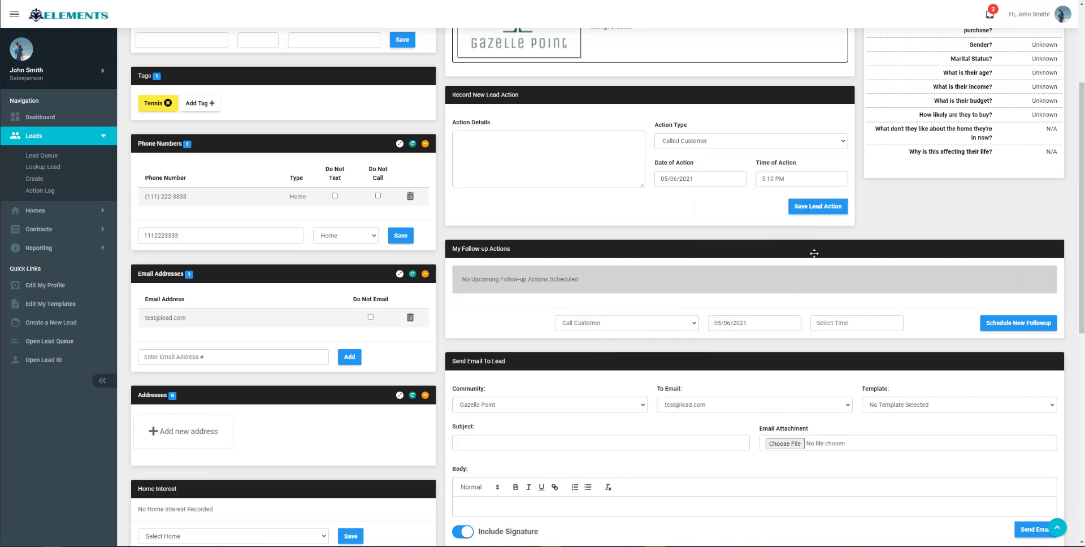
left_click(850, 323)
left_click(896, 377)
left_click(896, 378)
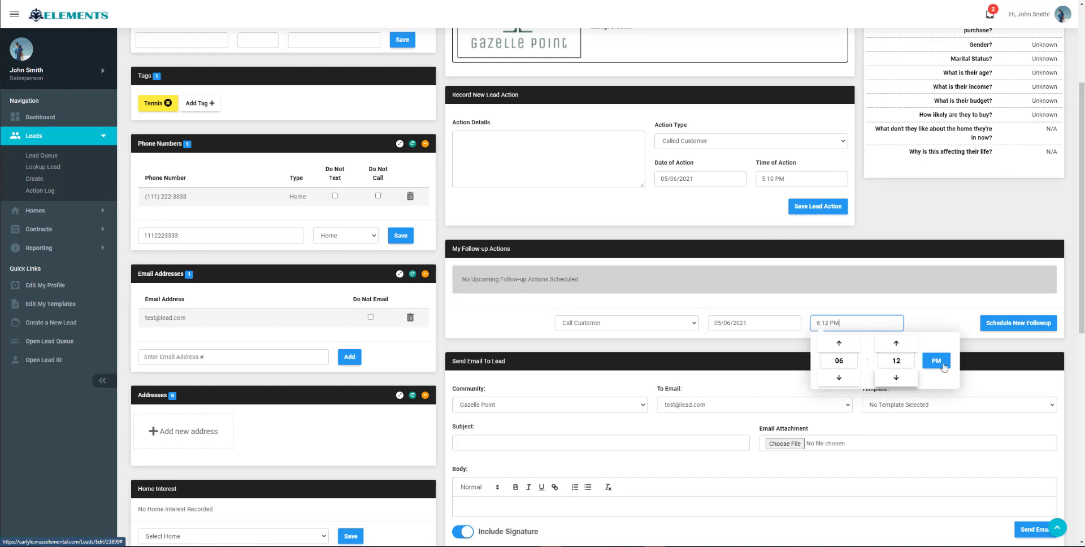
left_click(1018, 323)
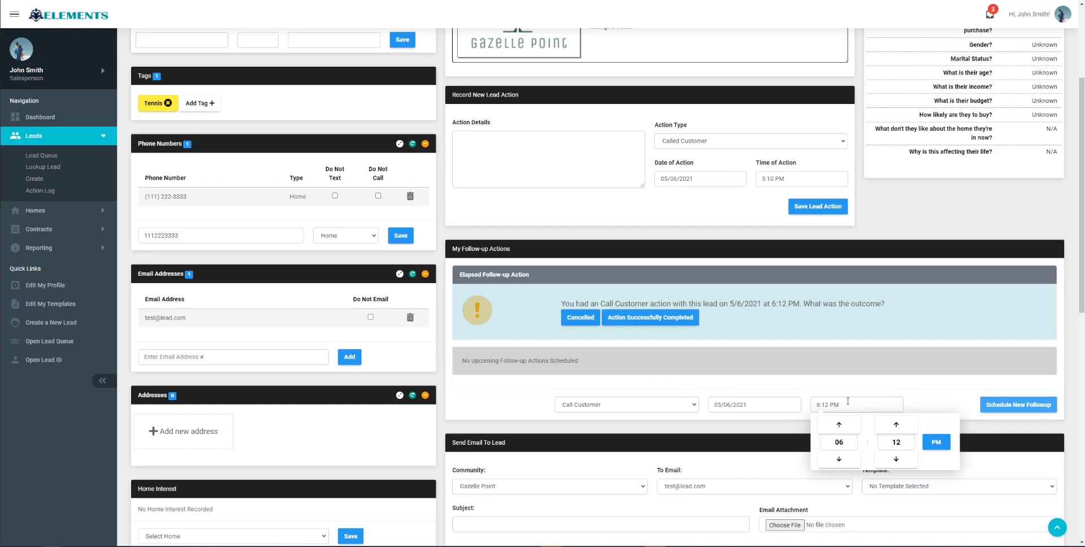
- Schedule another Call Customer follow-up for 05/06/2021 at 10:12 PM
left_click(838, 425)
left_click(839, 424)
left_click(838, 424)
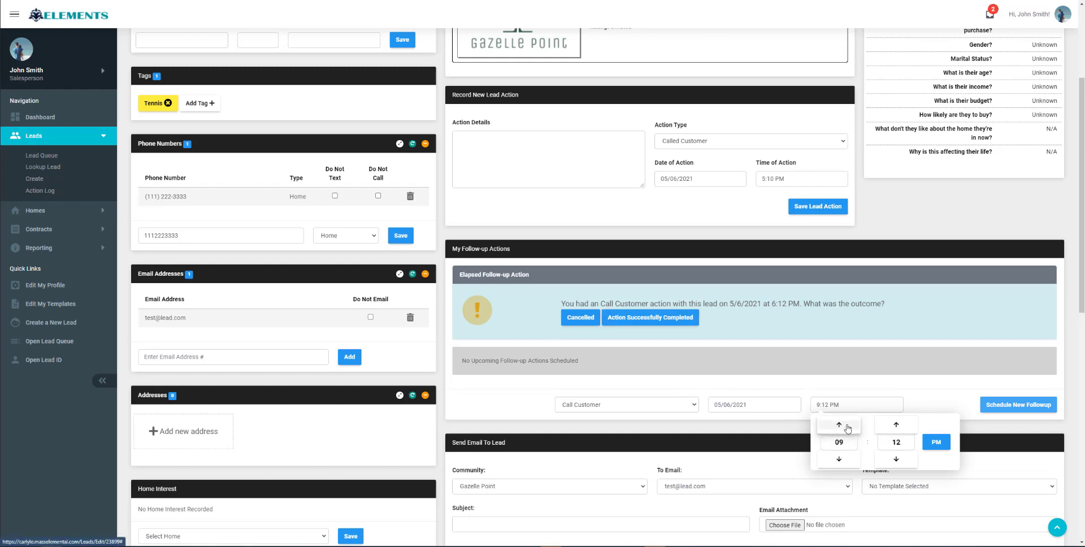
left_click(839, 424)
left_click(1018, 405)
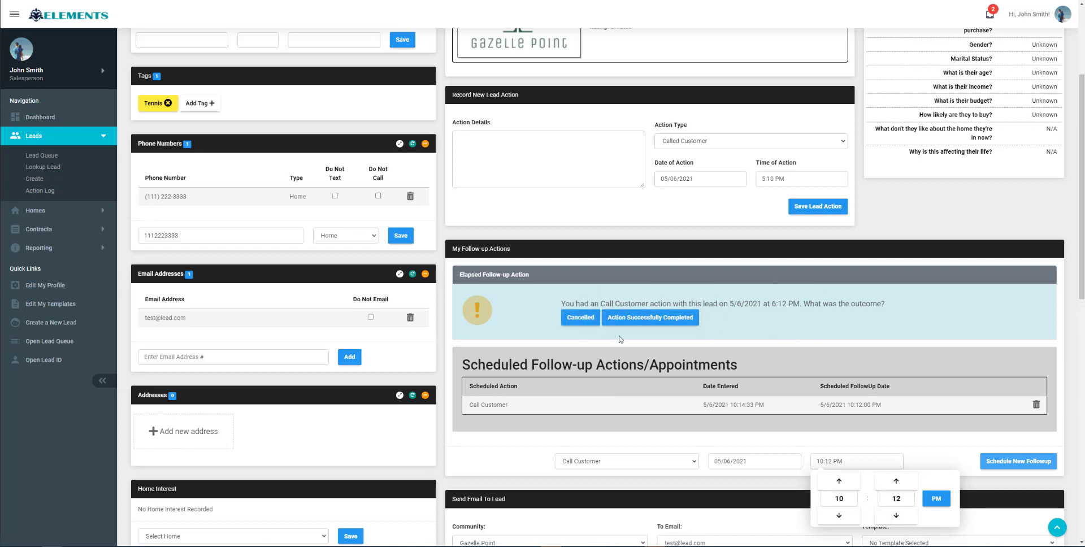
- Mark the elapsed 6:12 PM follow-up as successfully completed with the call details "Talked to customer again"
left_click(662, 319)
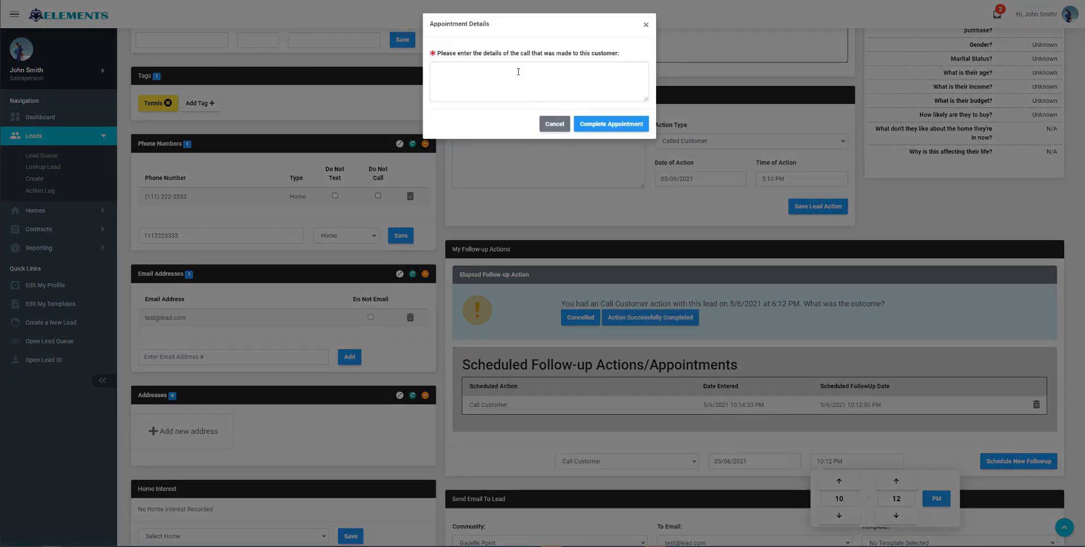
left_click(543, 85)
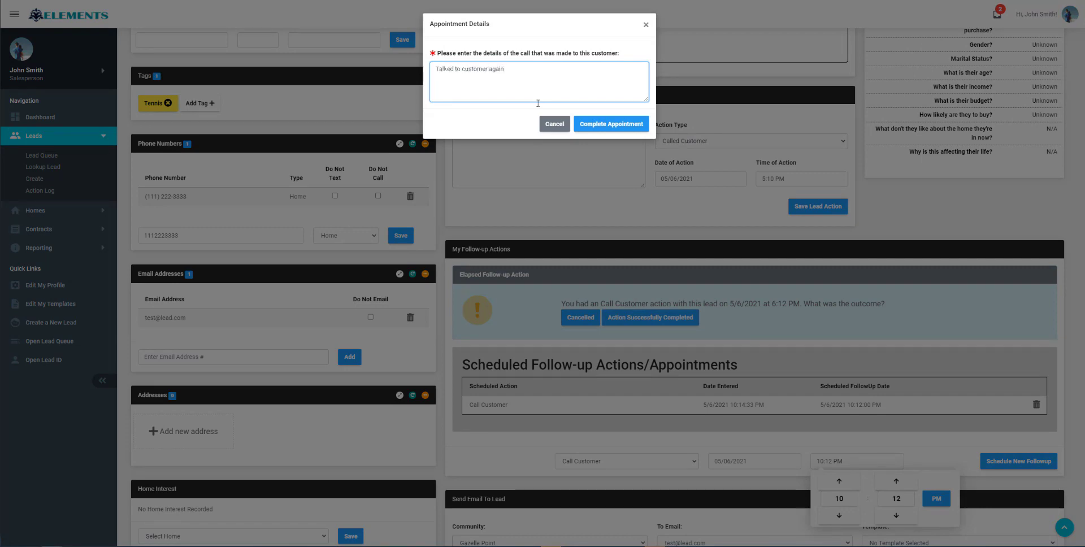
type("Talked to customer again")
left_click(599, 123)
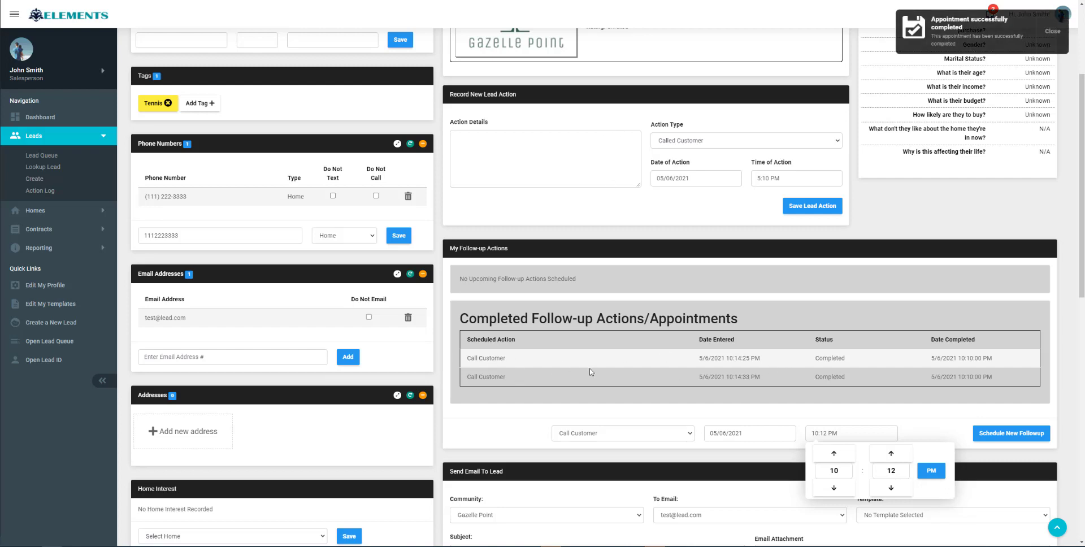
- Review the "Talked to customer again" entry in the Action History and the completed follow-up actions
scroll(590, 373, "down", 7)
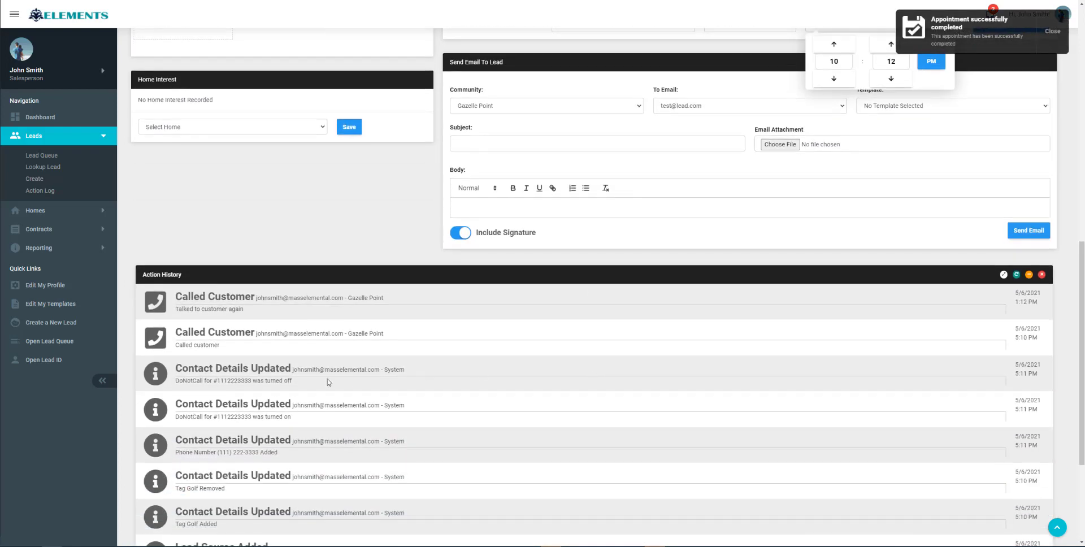
left_click_drag(185, 308, 337, 340)
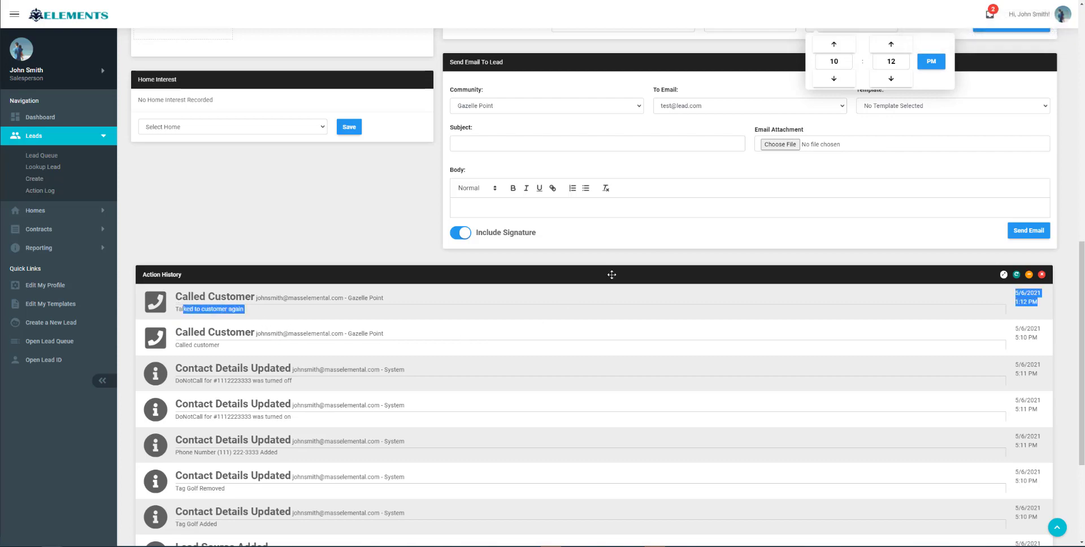
left_click(684, 253)
scroll(685, 257, "up", 10)
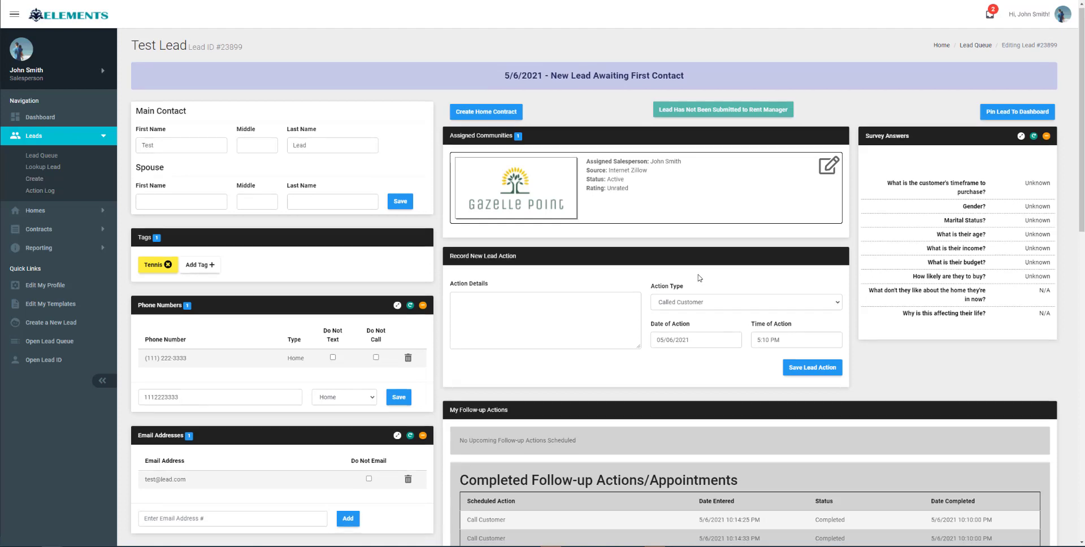
scroll(697, 277, "down", 3)
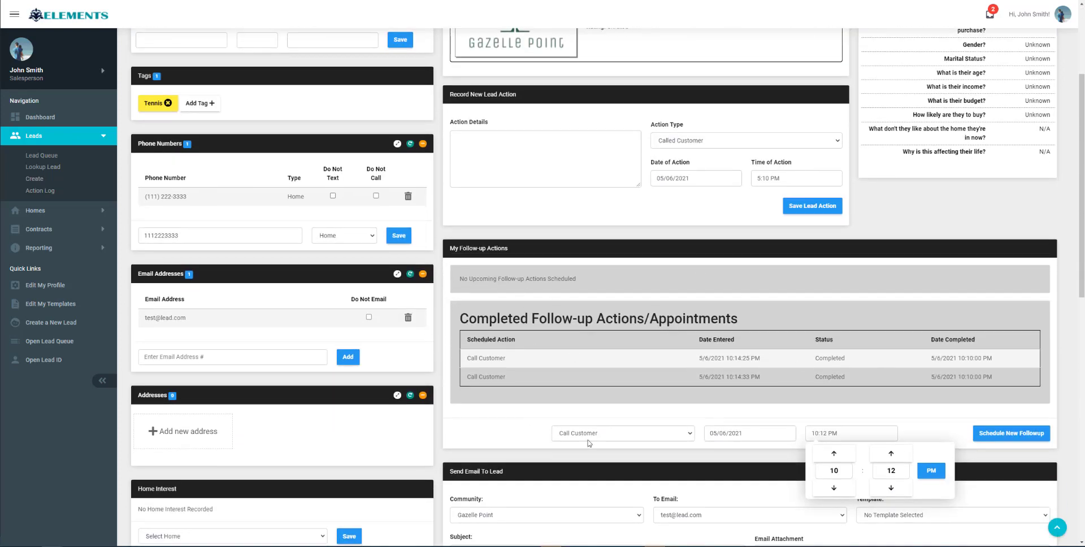
- Fill in the subject and body of the email to the lead by applying Test Template
scroll(749, 310, "down", 7)
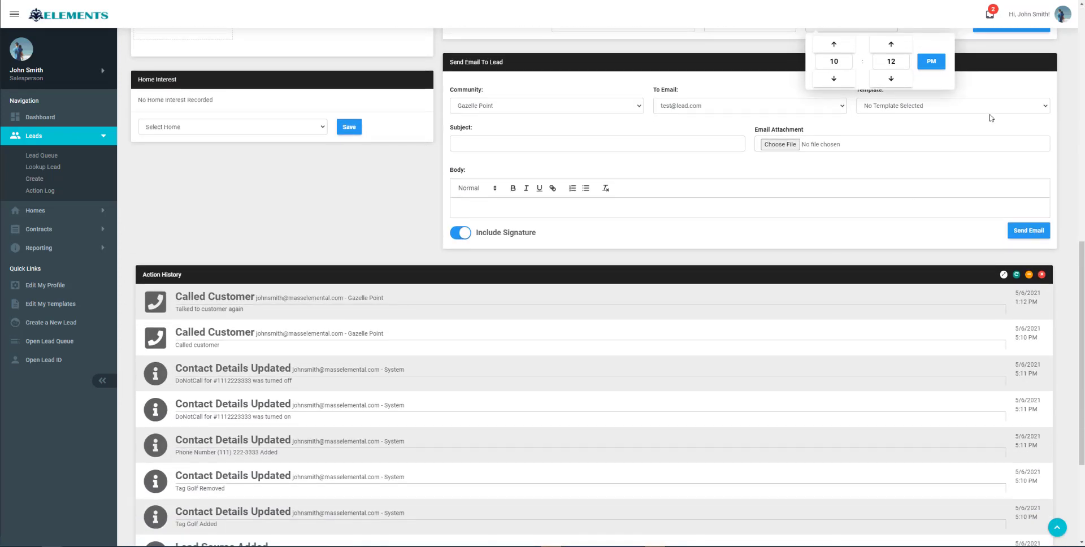
scroll(984, 61, "up", 2)
left_click(877, 109)
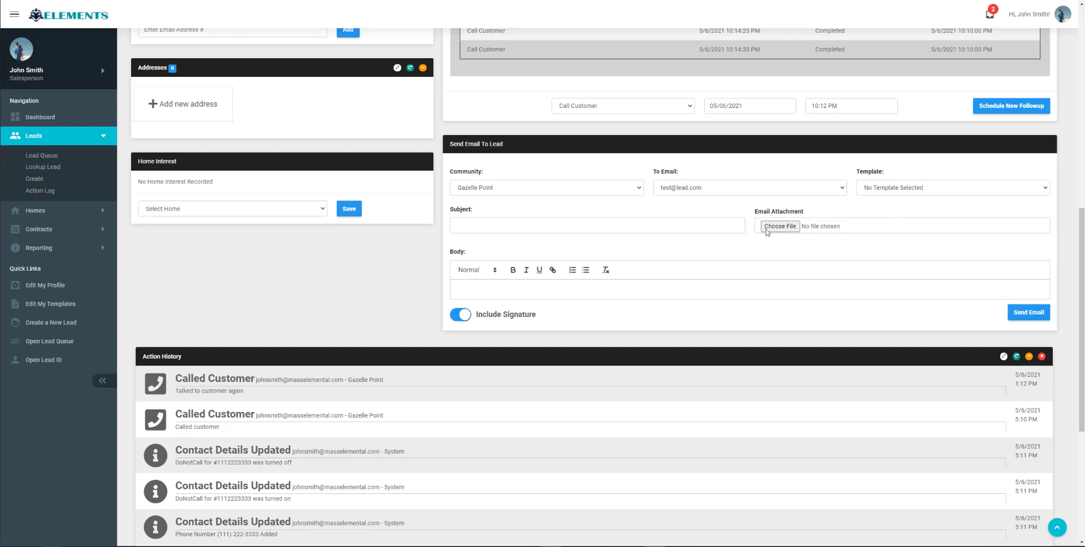
left_click(499, 221)
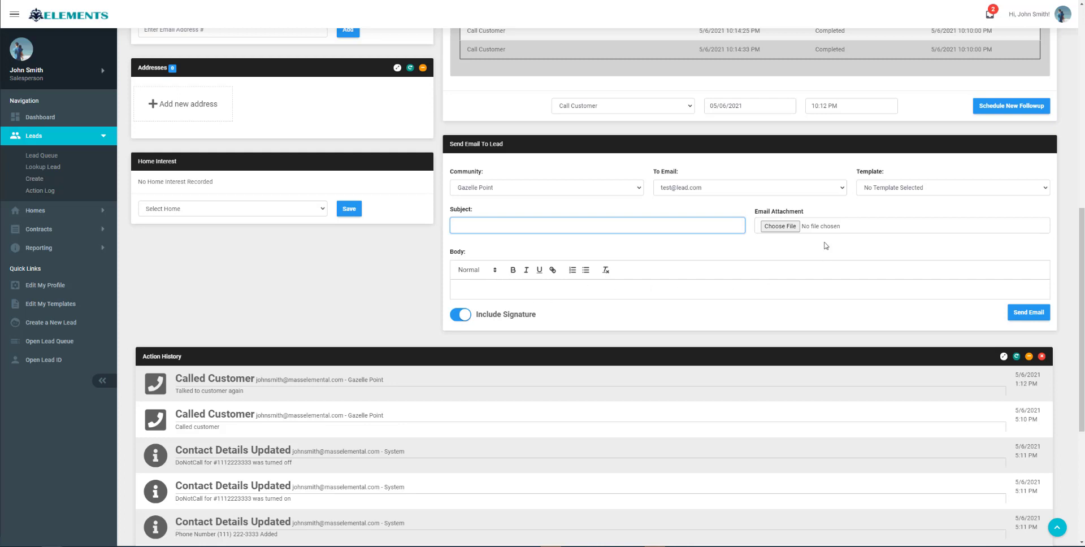
left_click(960, 187)
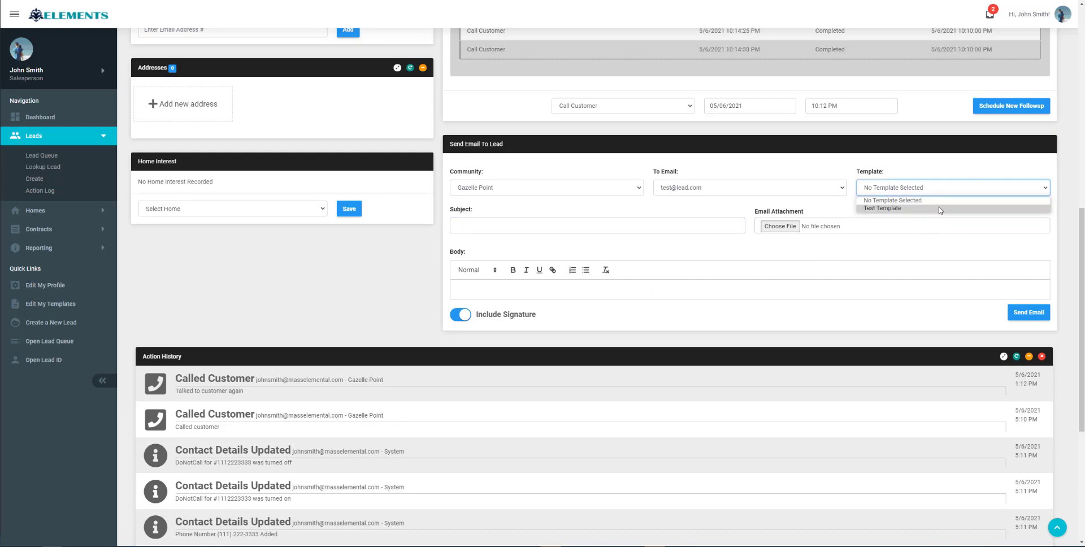
left_click(939, 208)
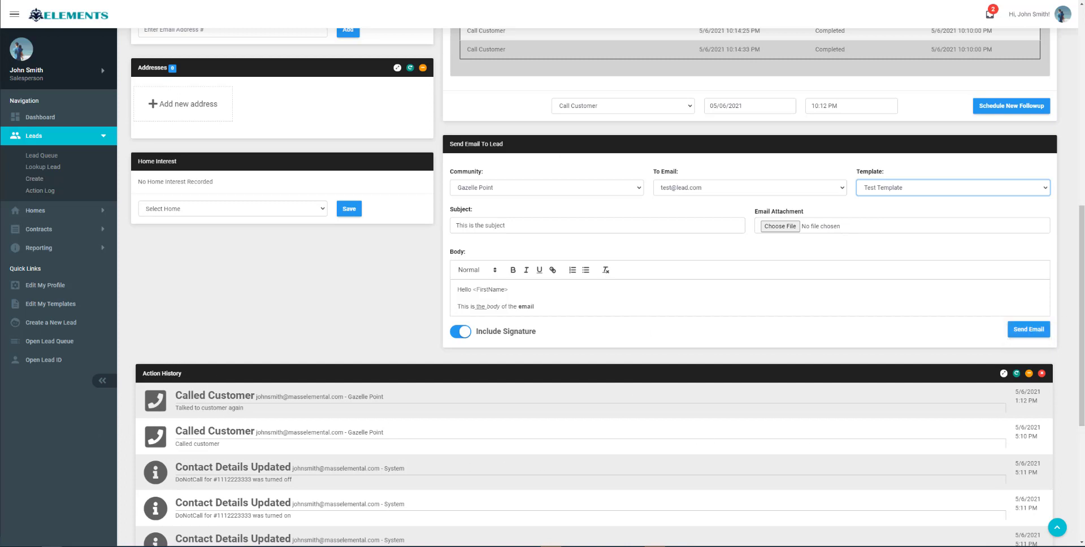
left_click(266, 313)
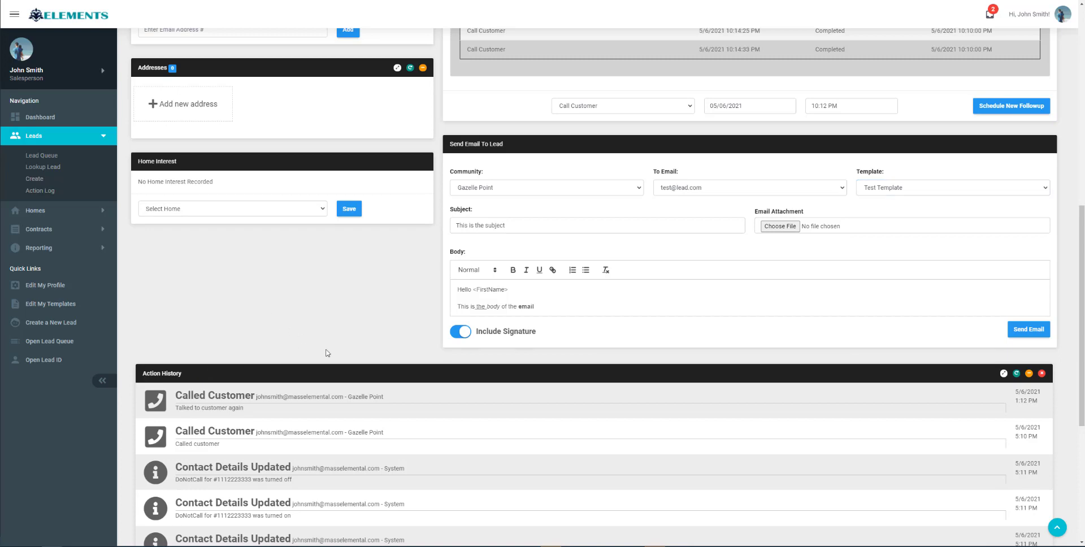
- Pin the lead to the dashboard and open the dashboard in a new browser tab
scroll(333, 352, "up", 9)
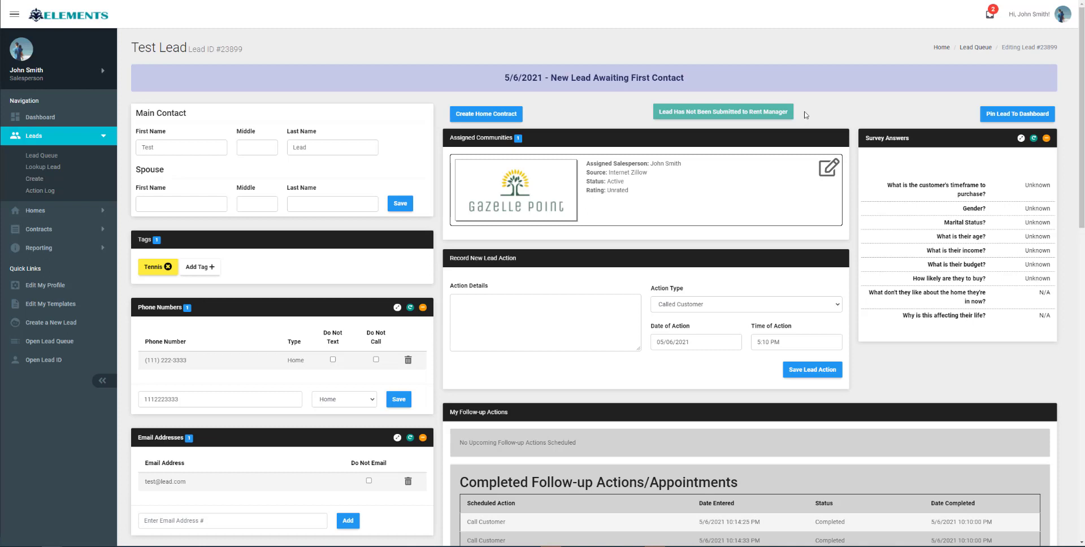
left_click(1043, 121)
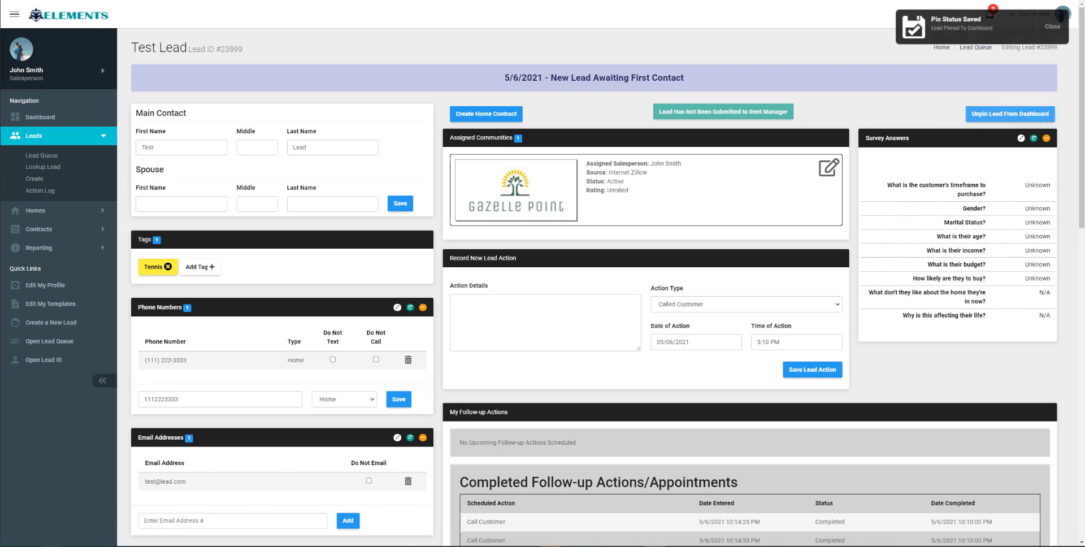
right_click(47, 118)
left_click(64, 124)
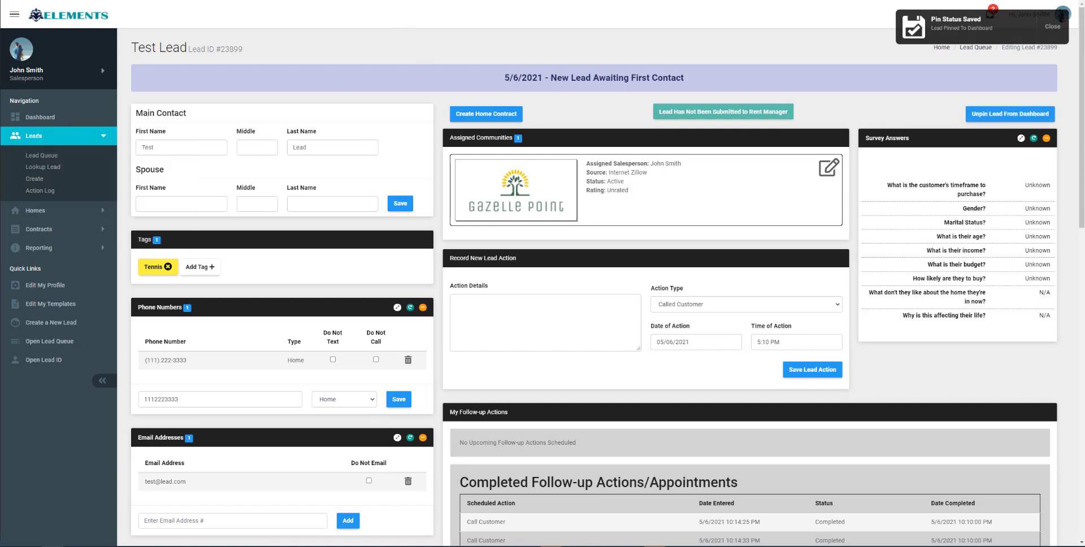
key("ctrl+Tab")
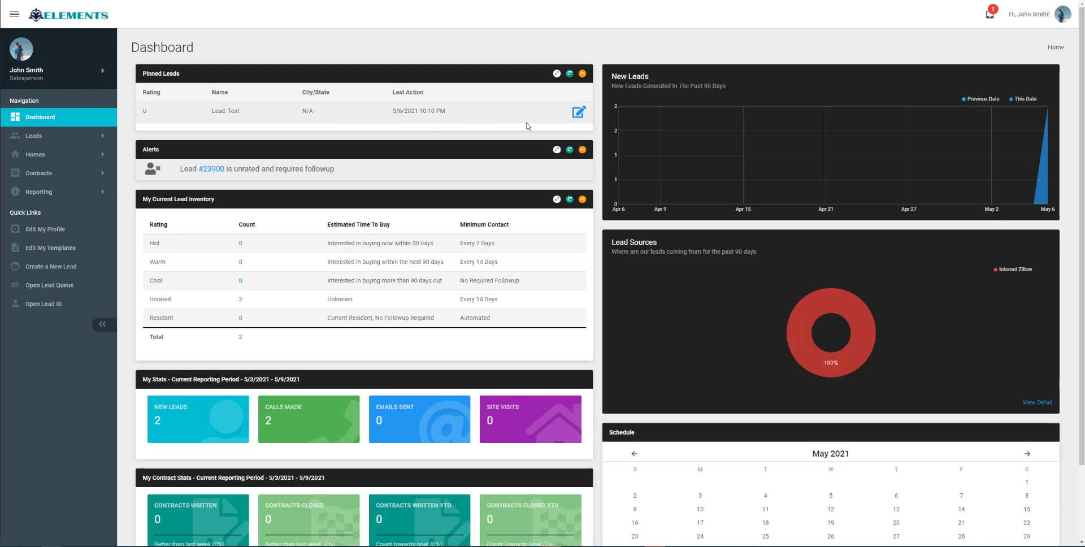
- Open the lead from the dashboard's pinned leads and unpin it from the dashboard
left_click(580, 115)
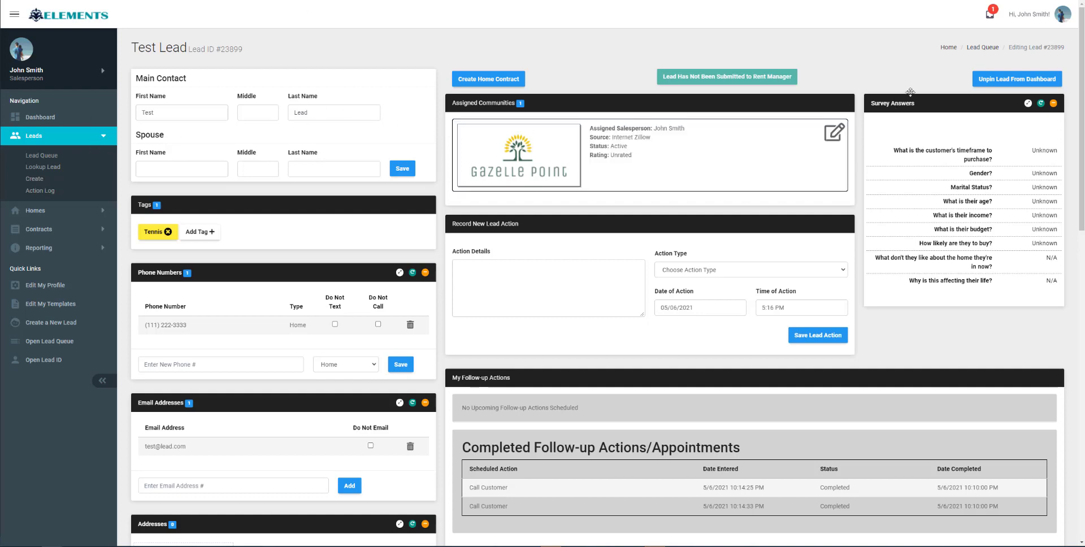
left_click(1024, 83)
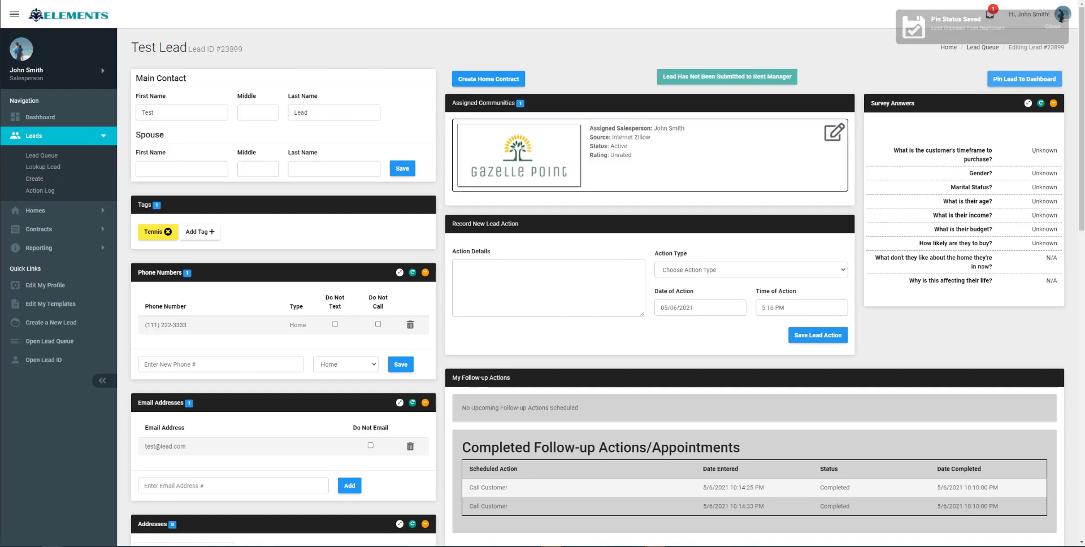
left_click(1051, 26)
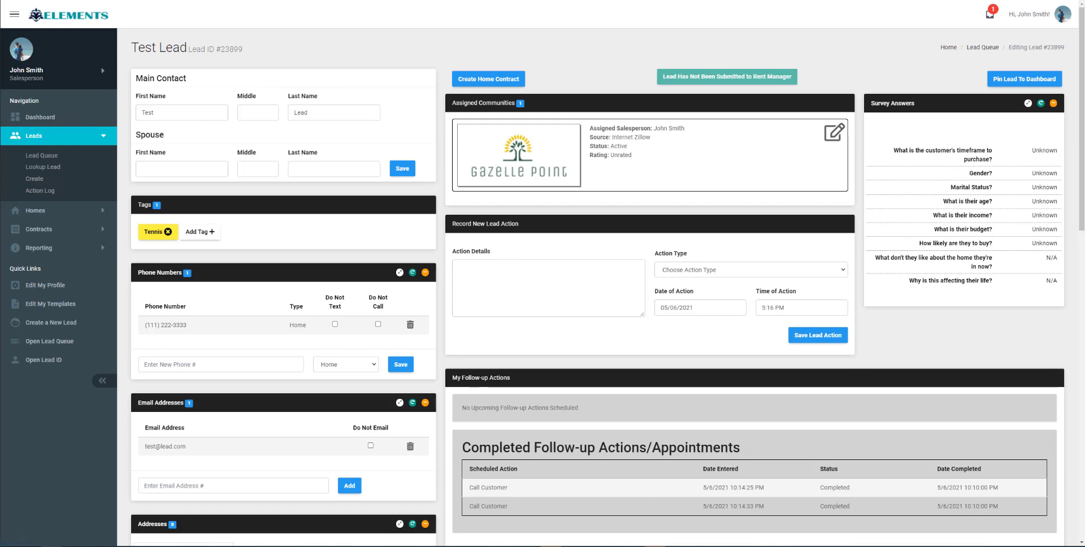
- Check the dashboard for pinned leads and return to the lead's record
key("ctrl+Tab")
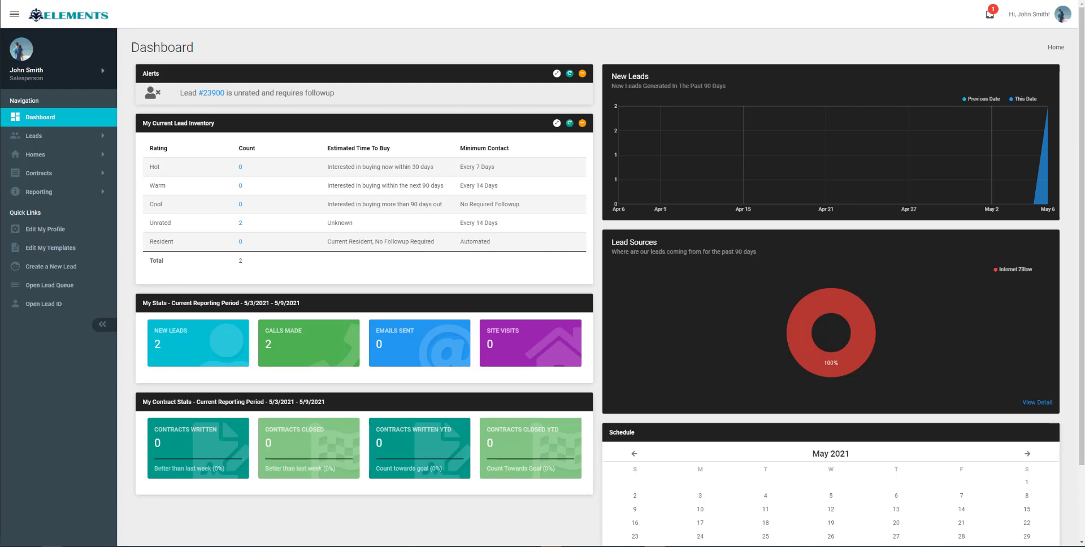
key("ctrl+Tab")
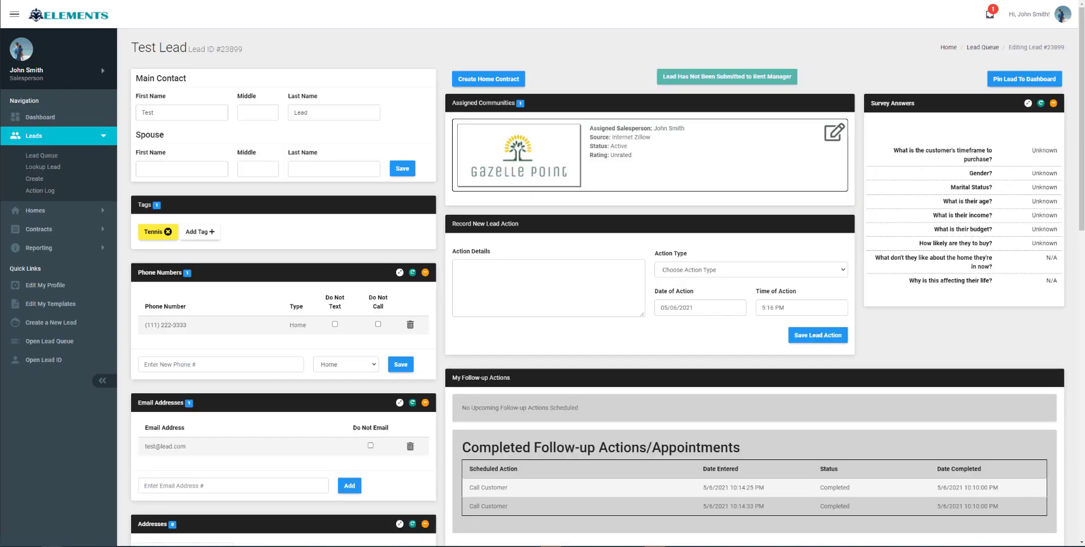
scroll(497, 212, "down", 15)
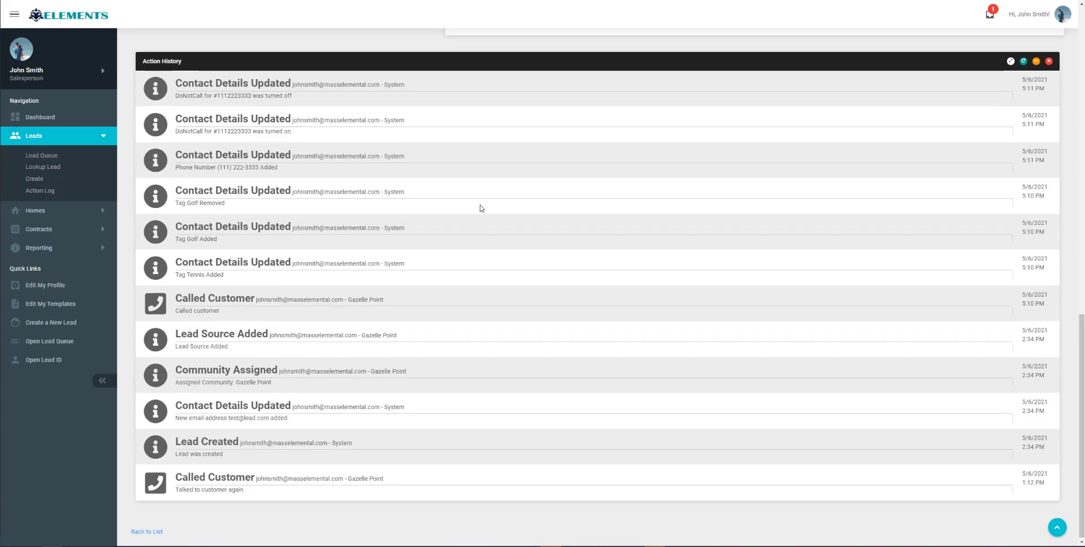
scroll(481, 208, "up", 12)
scroll(480, 206, "down", 4)
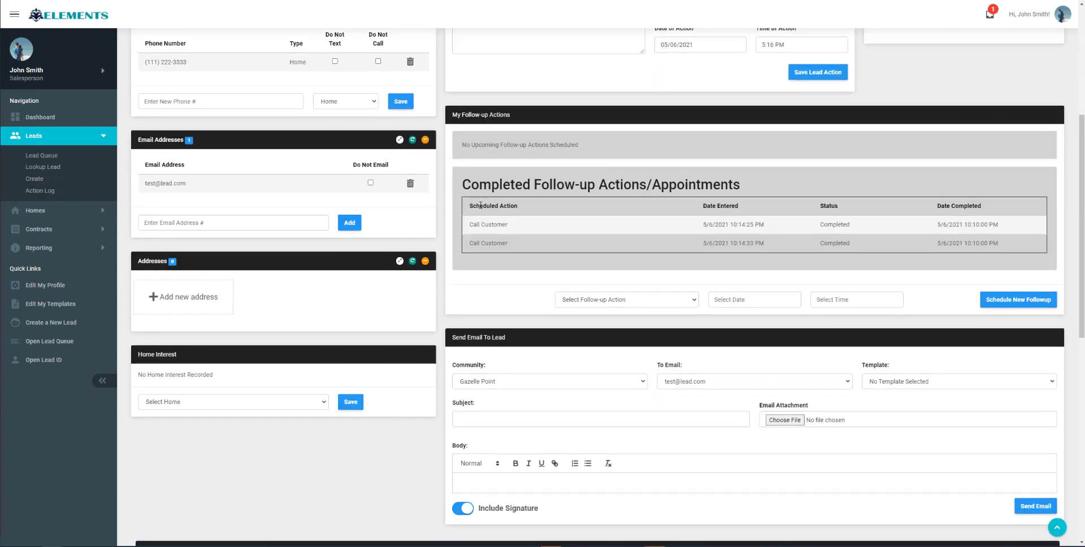
scroll(479, 206, "up", 5)
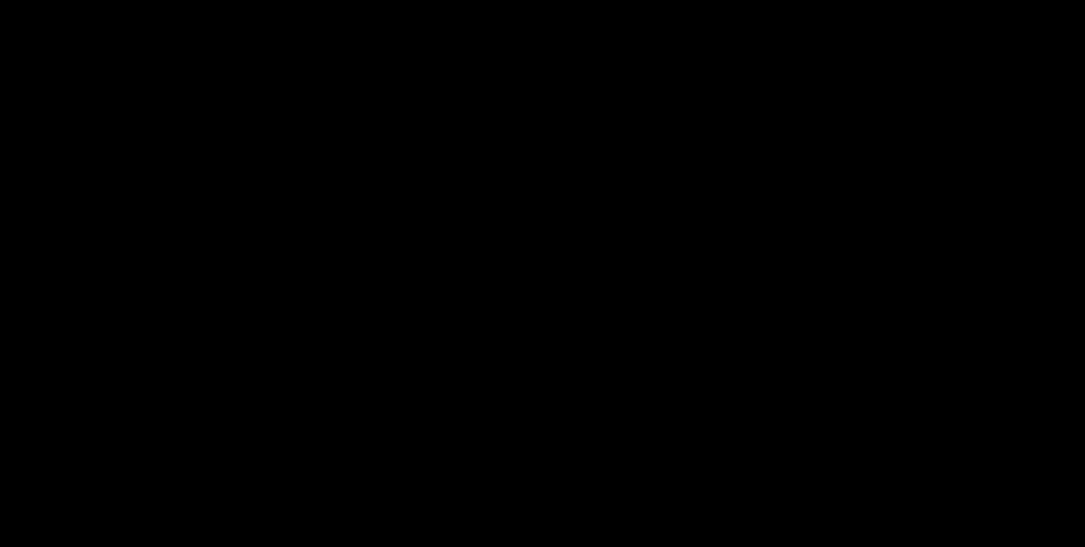